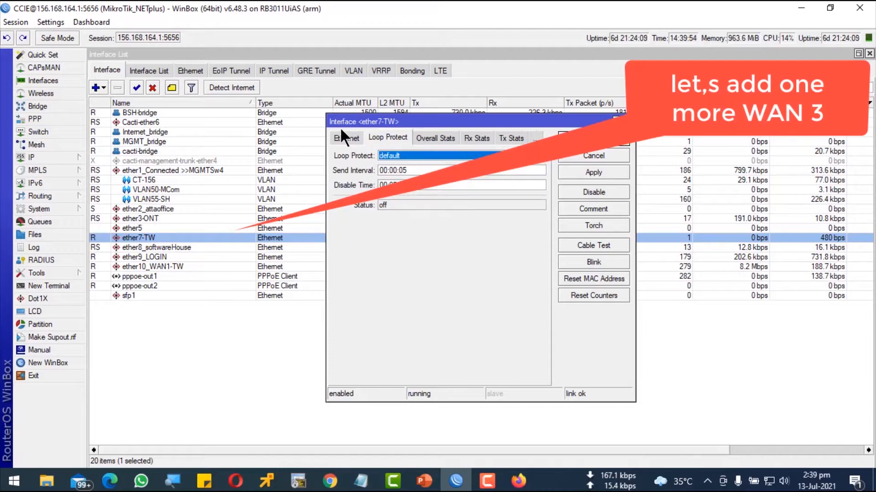
- Rename the ether7-TW interface as ether7-TW-WAN3 and save the change
click(379, 138)
click(339, 136)
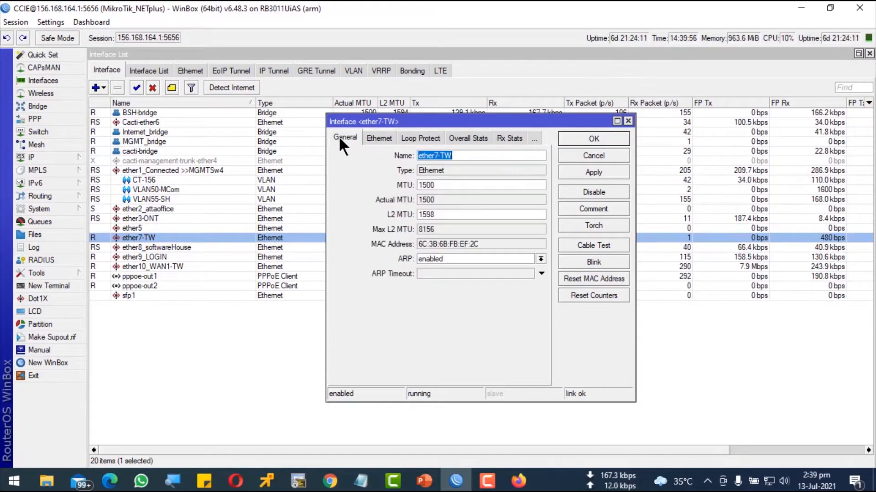
click(471, 157)
text(-WAN3)
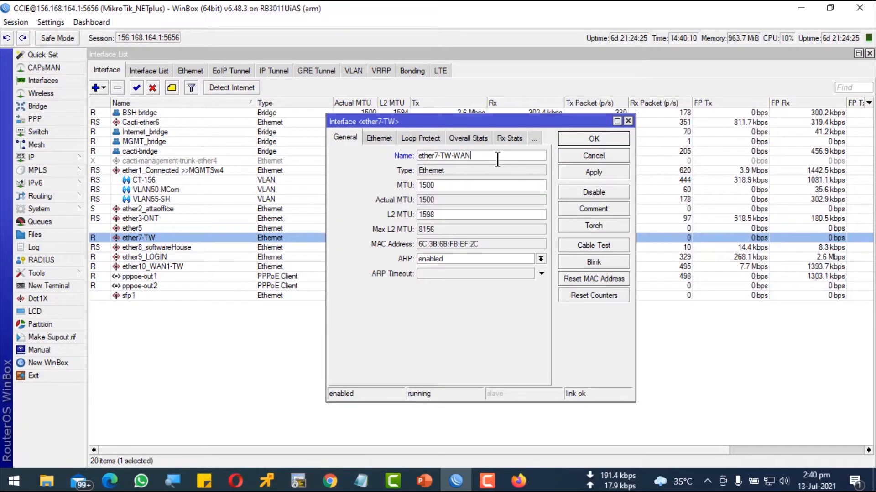
click(594, 173)
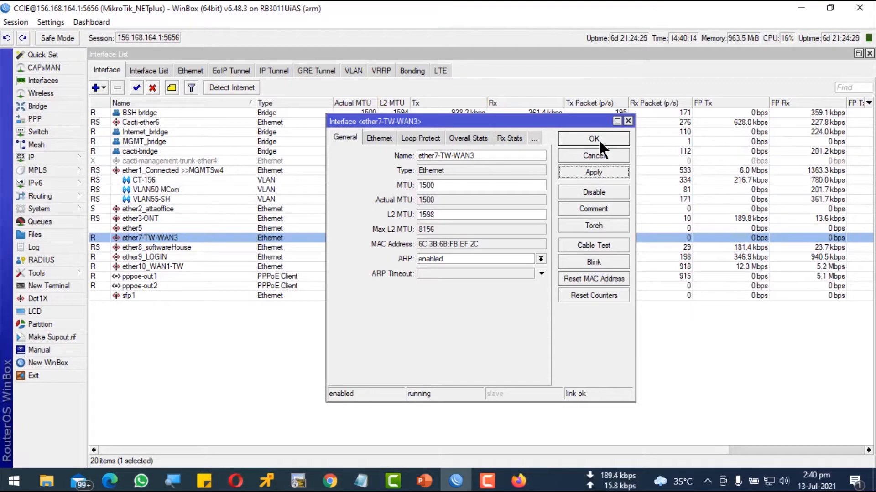
click(599, 139)
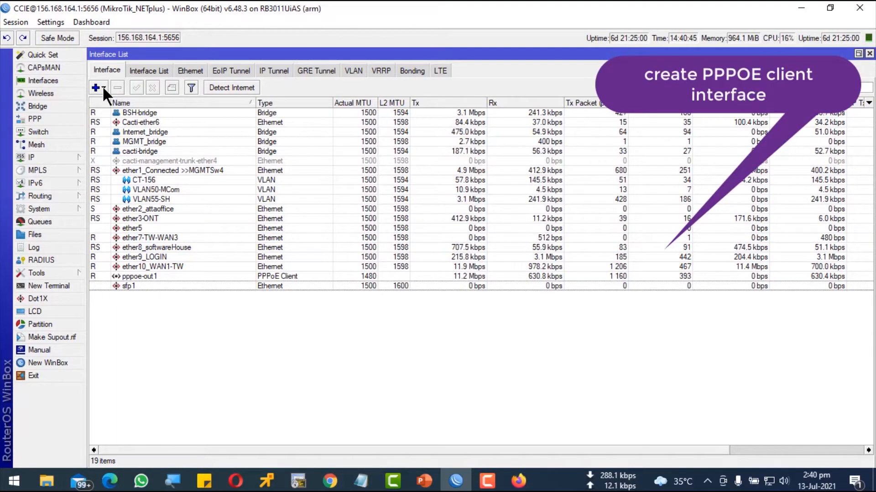
- Add a PPPoE client interface, enter the dial-out username and password, and disallow mschap2 and mschap1 authentication
click(102, 86)
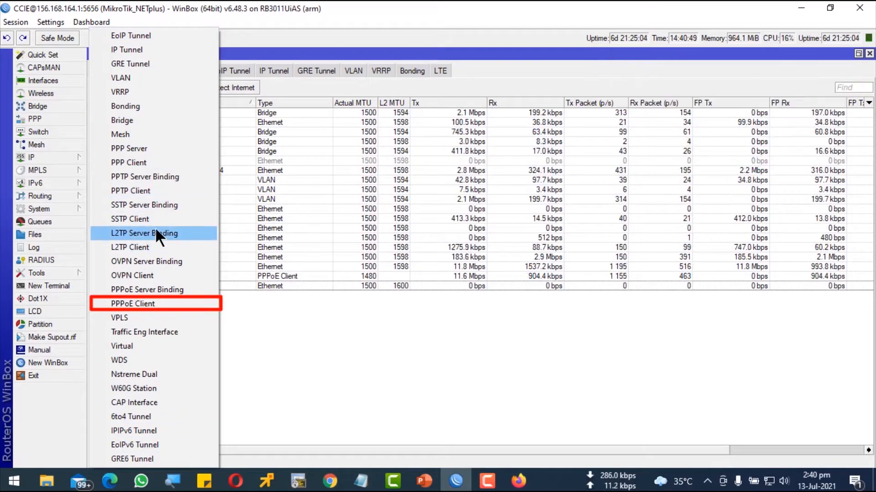
click(149, 312)
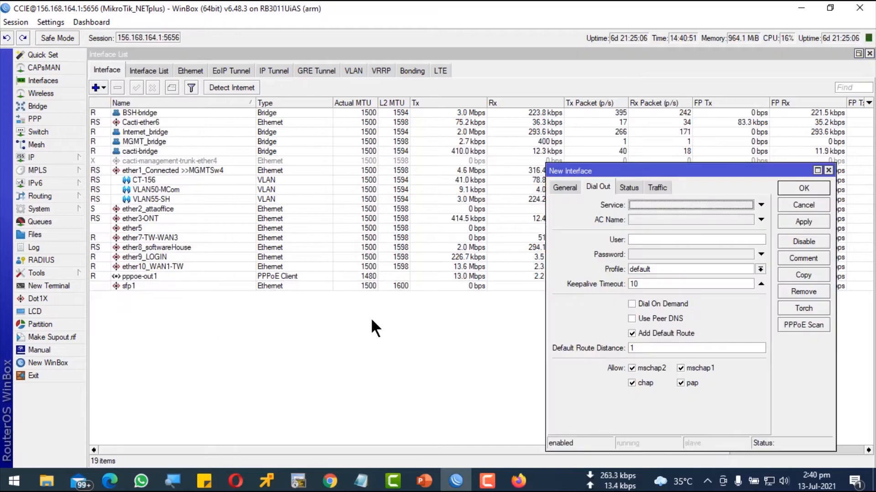
click(653, 241)
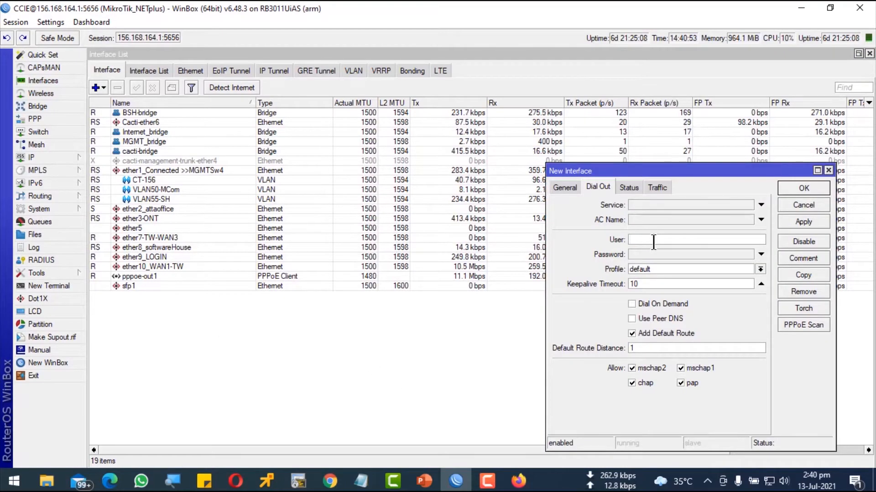
text(bashir)
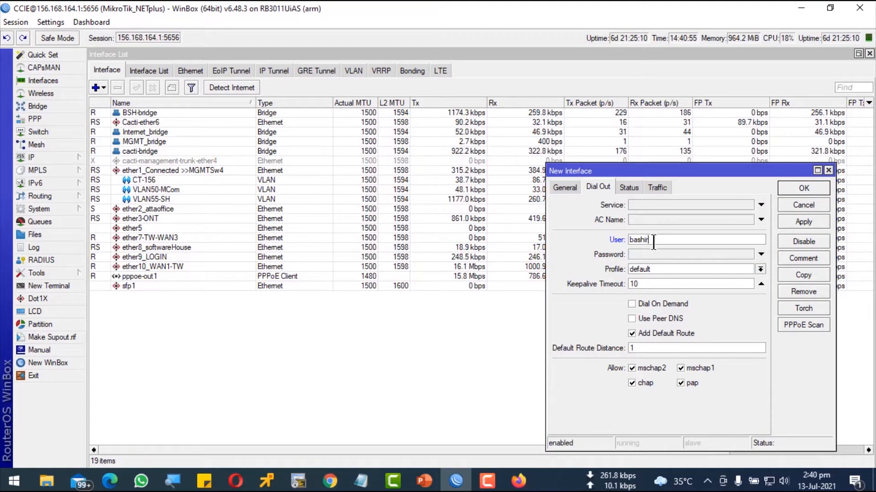
text(p.)
key(Tab)
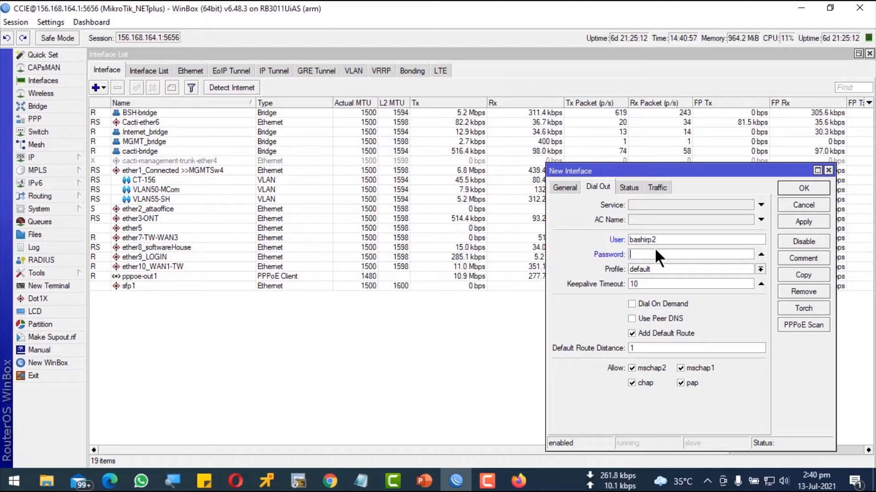
text(***)
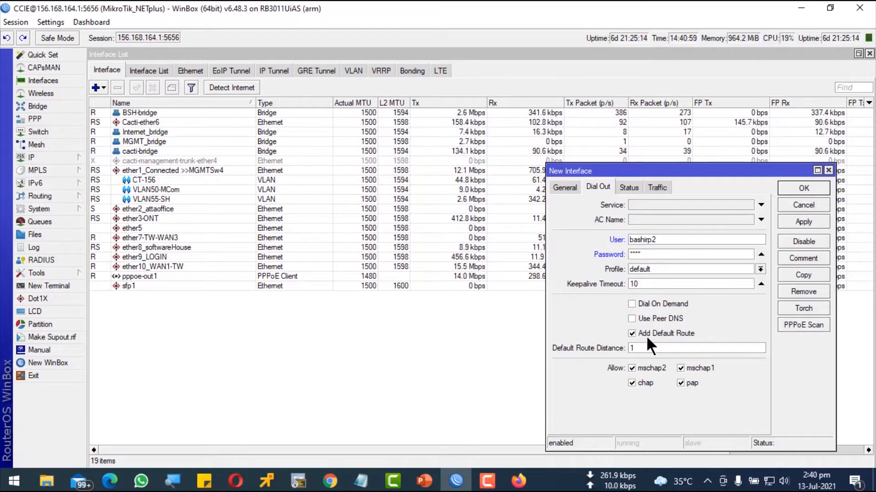
click(652, 368)
click(680, 369)
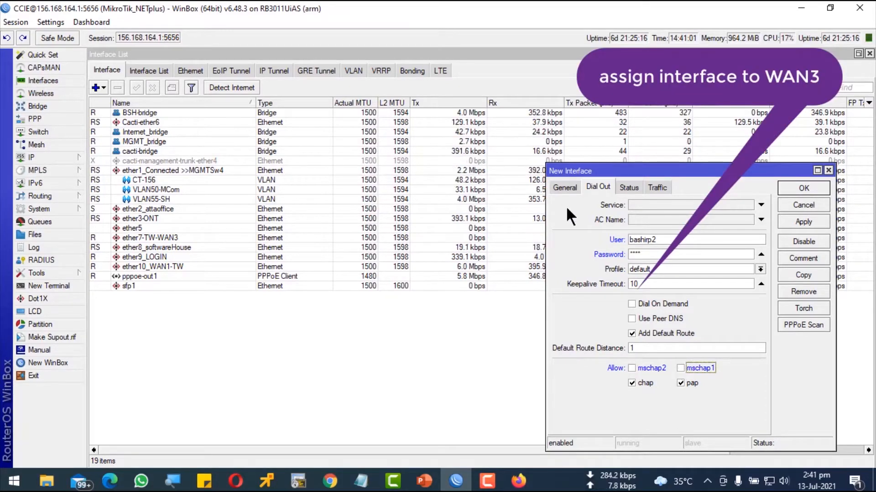
- Assign the new PPPoE client to the ether7-TW-WAN3 interface and save it
click(565, 189)
click(746, 300)
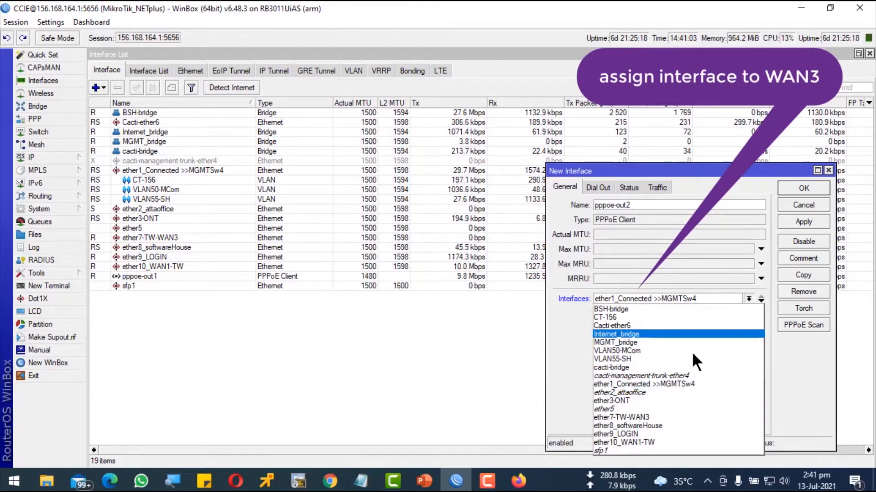
click(642, 418)
click(803, 222)
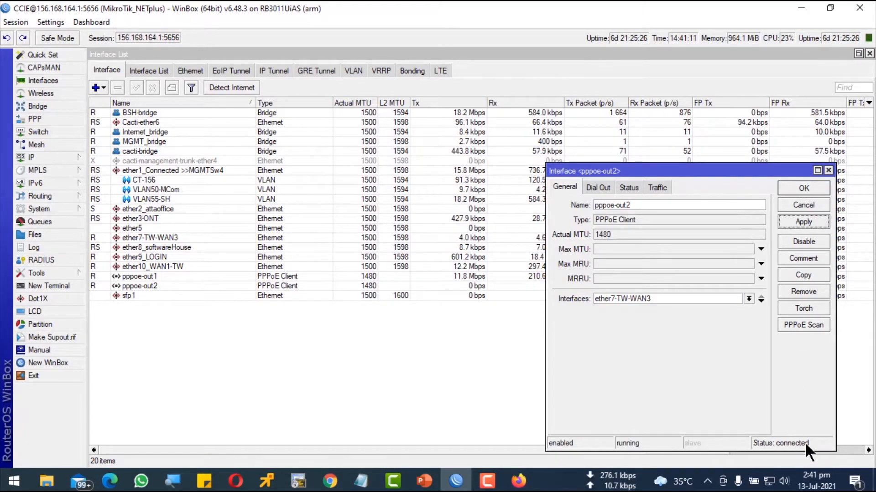
click(800, 189)
- Examine the dial-out settings, connection status and local address of pppoe-out2
double_click(159, 286)
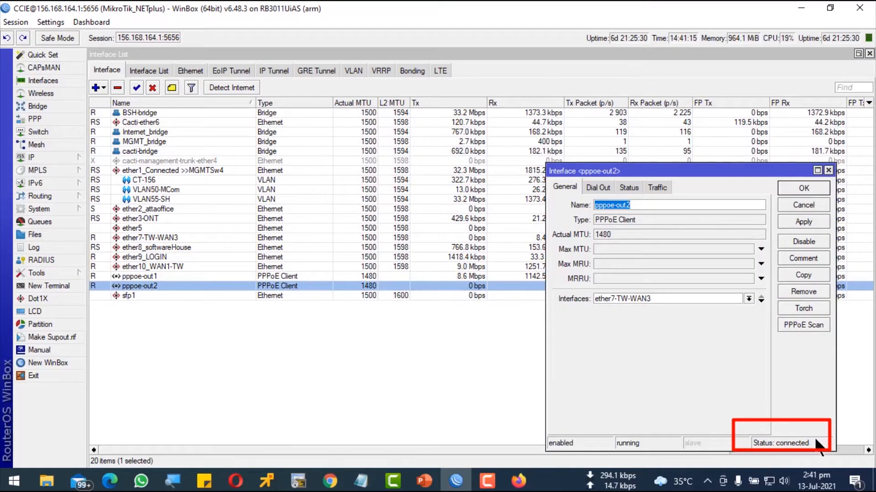
click(600, 188)
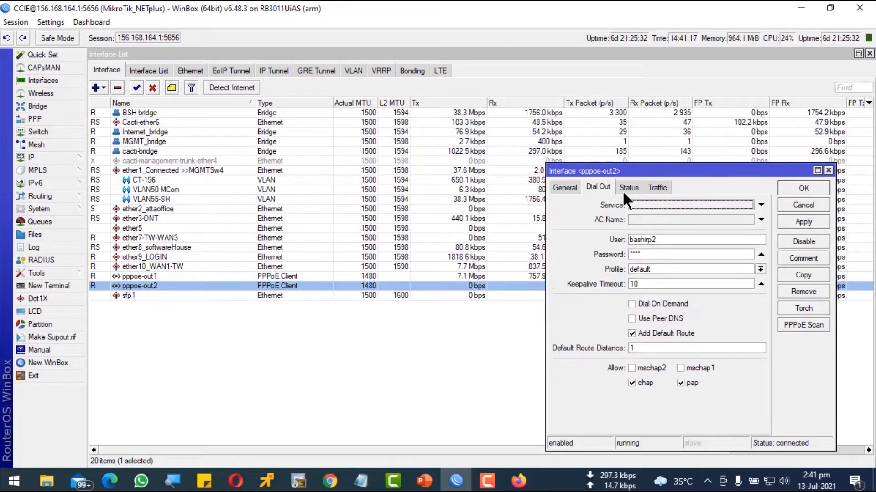
click(627, 187)
drag(690, 322, 624, 333)
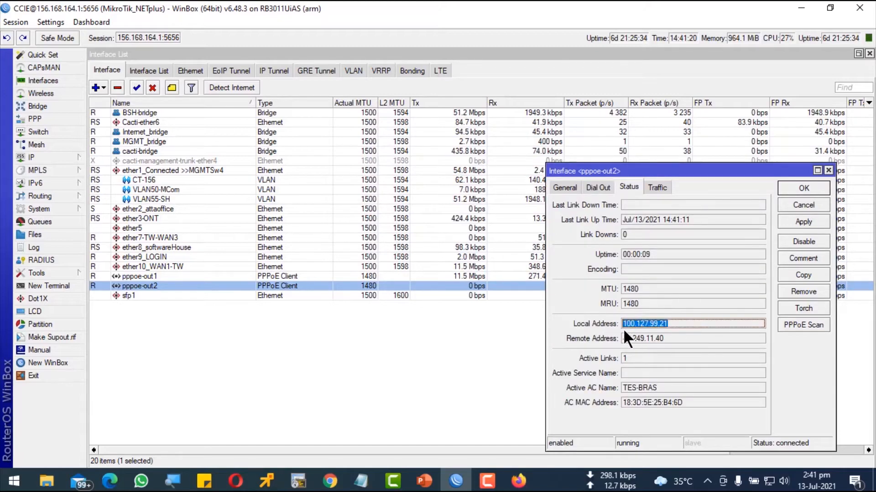
click(793, 207)
- Create a new bridge named MikroTik_bridge
click(46, 108)
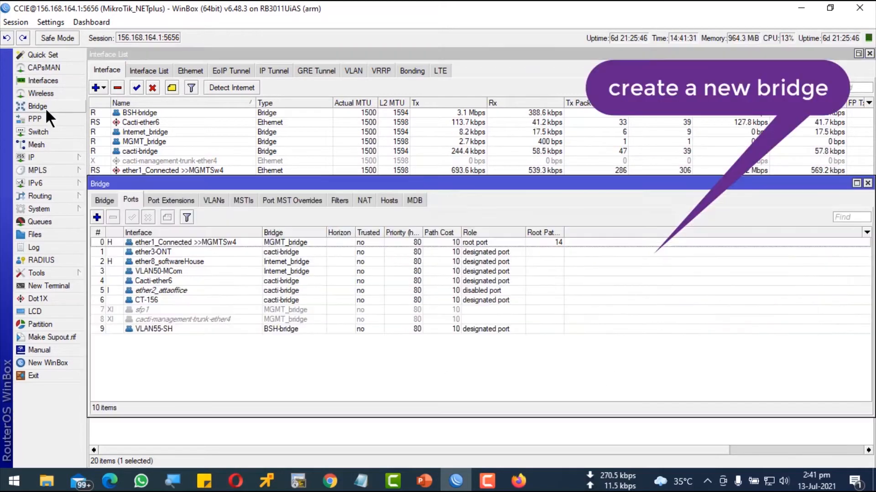
click(109, 201)
click(97, 217)
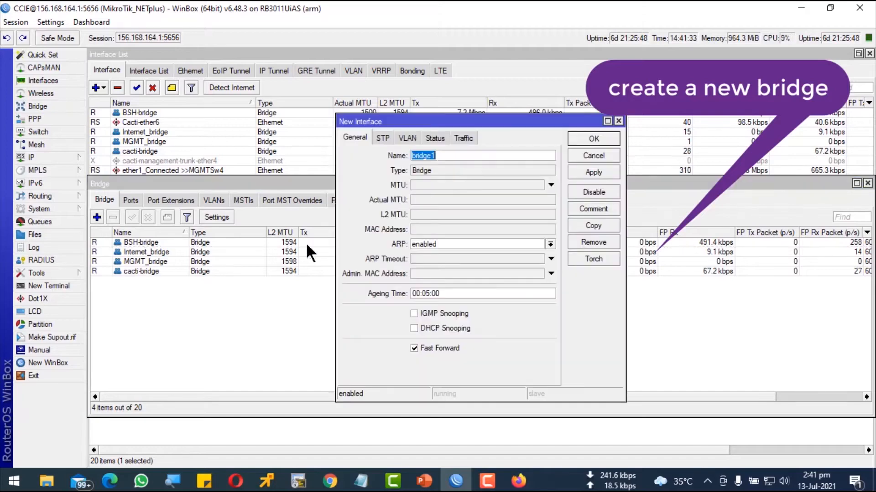
click(459, 154)
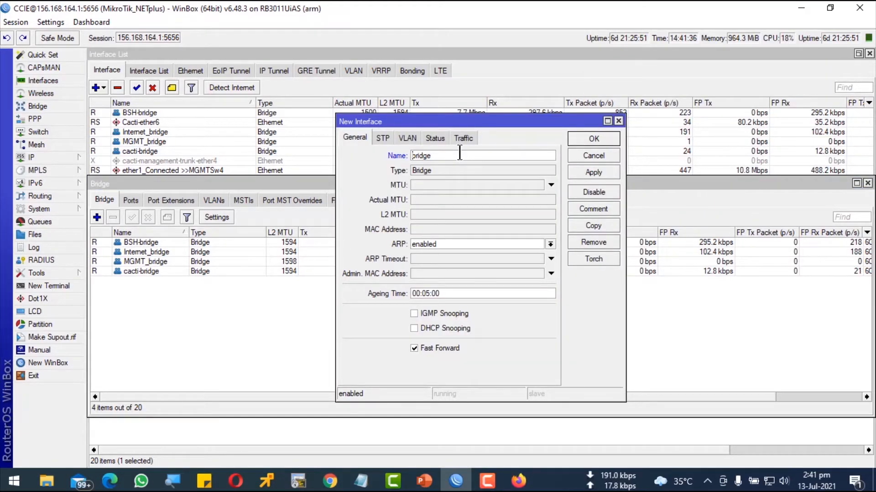
text(MikroTik_)
click(595, 171)
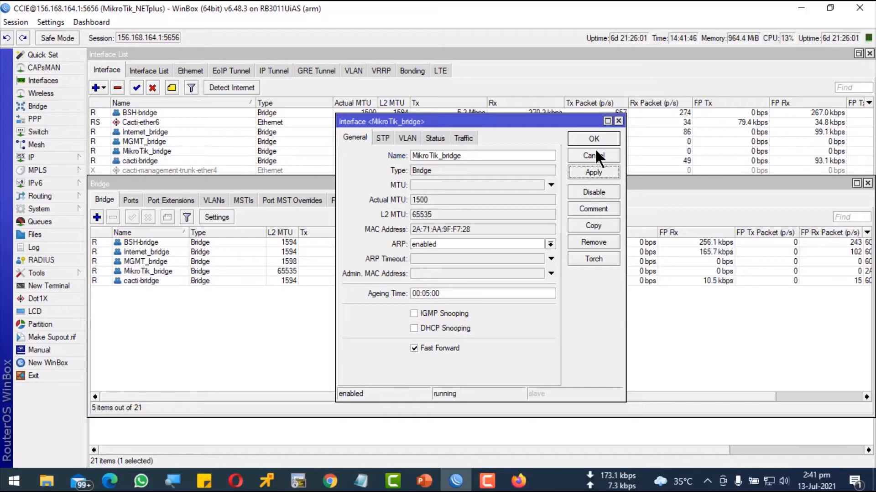
click(589, 140)
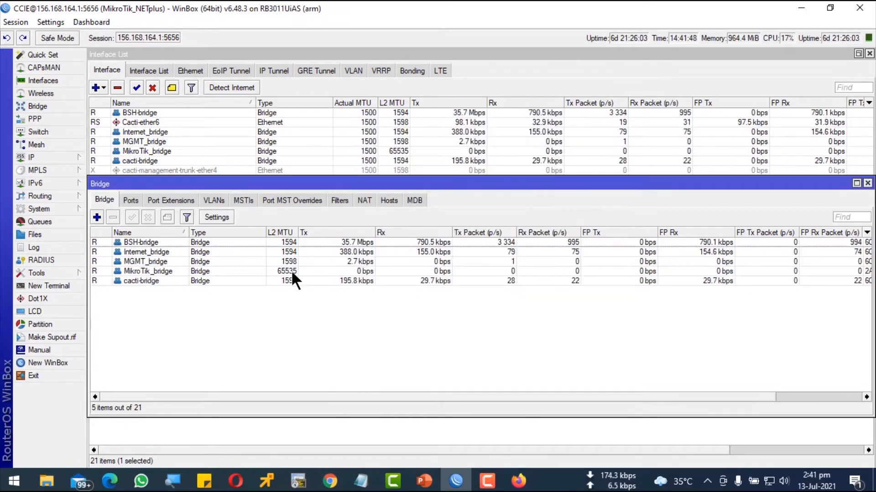
- Add ether5 as a port of MikroTik_bridge and close the bridge window
click(149, 272)
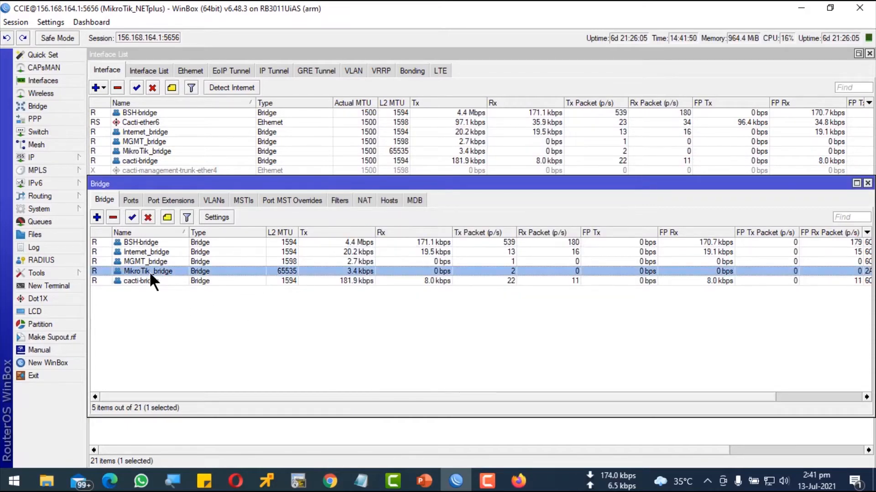
click(130, 200)
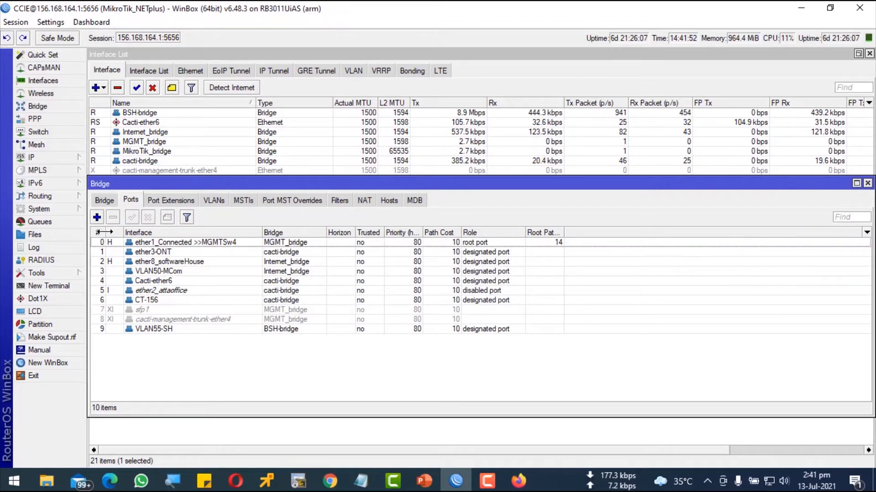
click(97, 217)
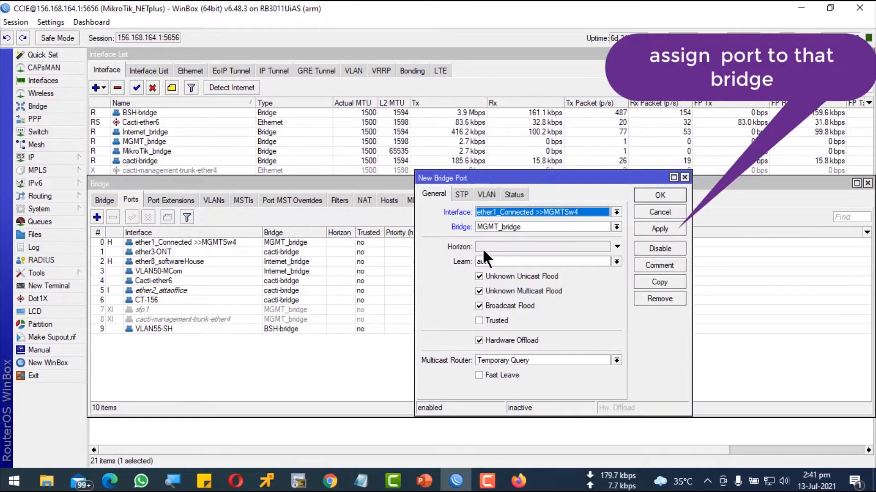
click(547, 213)
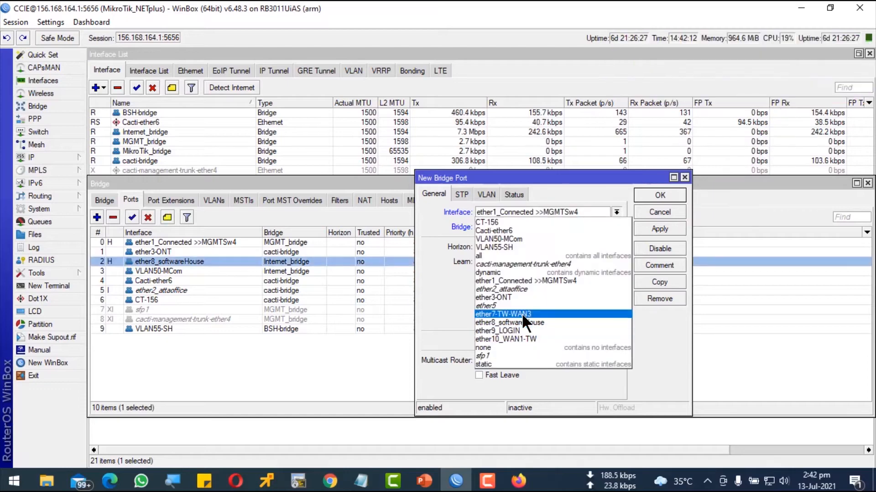
click(521, 305)
click(521, 226)
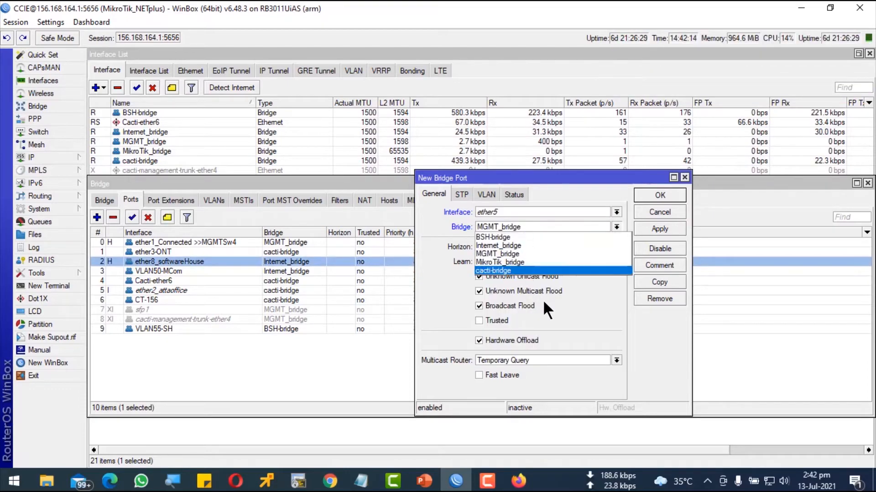
click(488, 261)
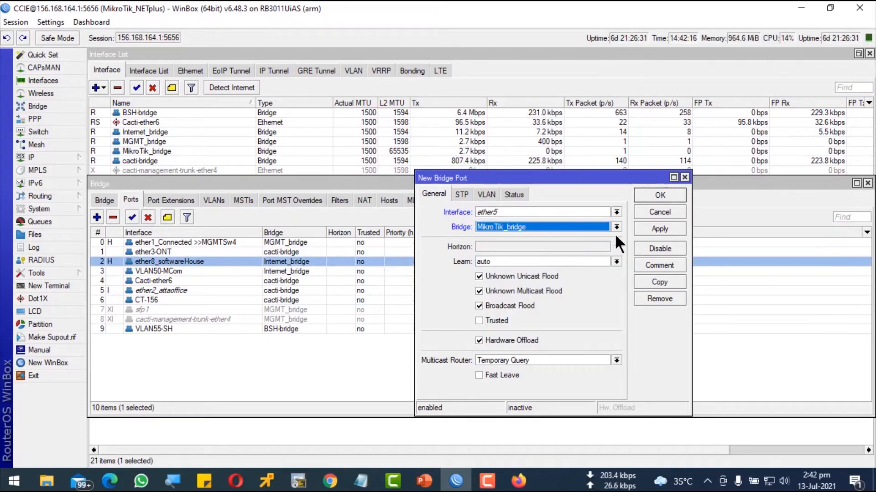
click(653, 228)
click(662, 193)
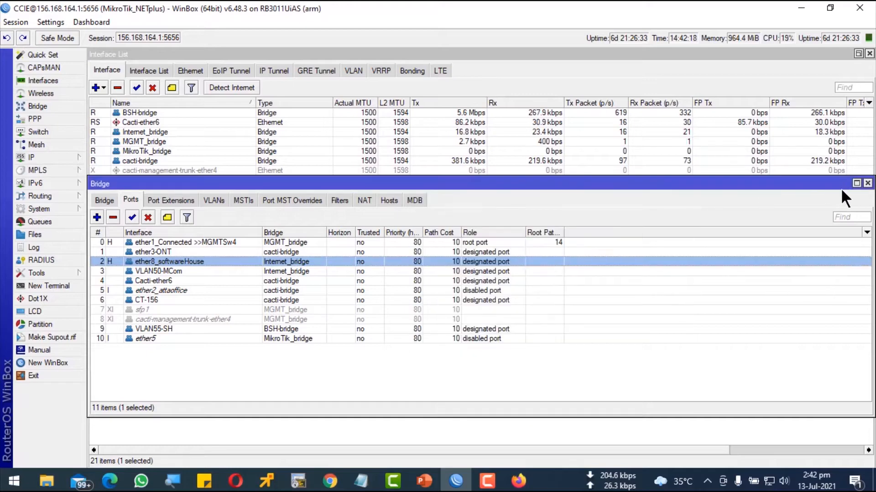
click(867, 183)
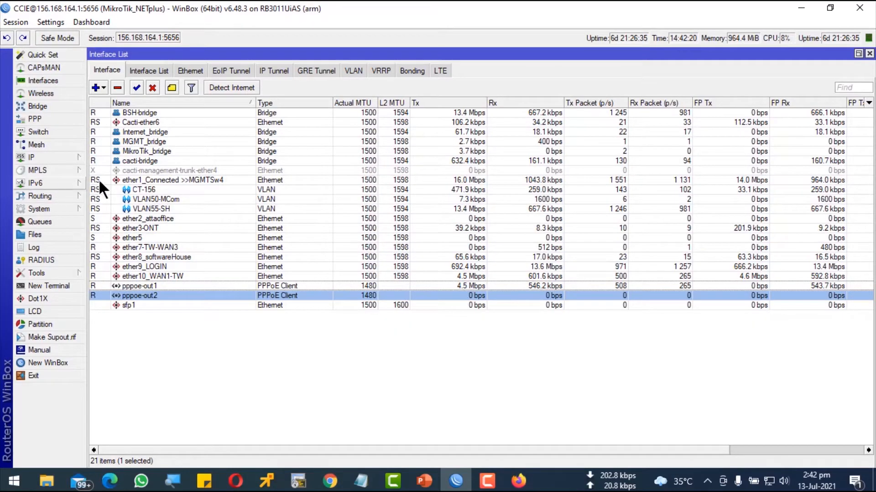
- Start a new VLAN interface named vlan15 with VLAN ID 15
click(353, 73)
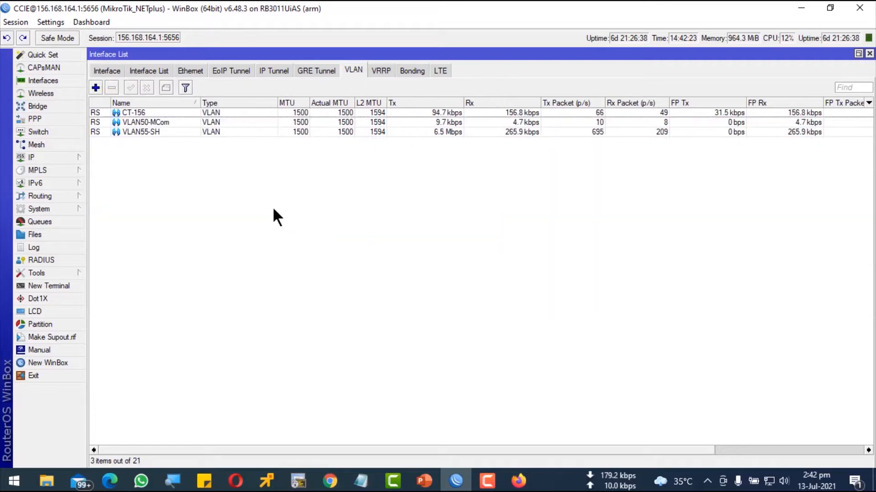
click(96, 88)
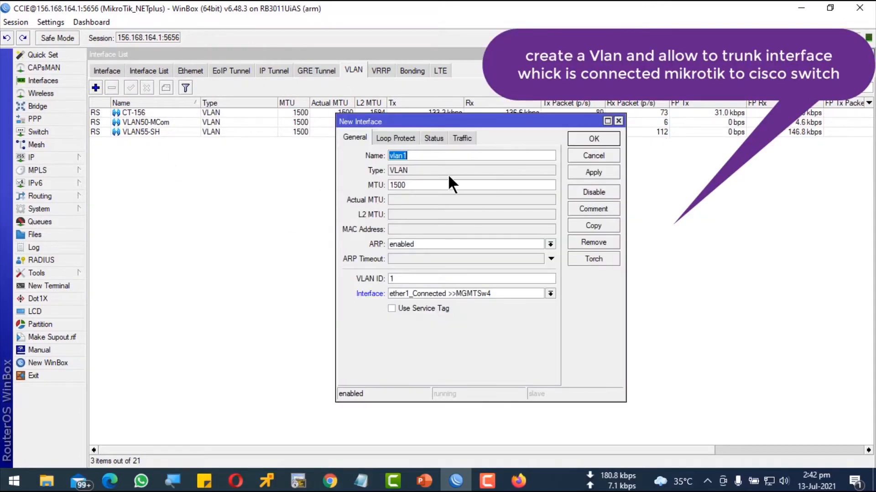
click(420, 157)
key(BackSpace)
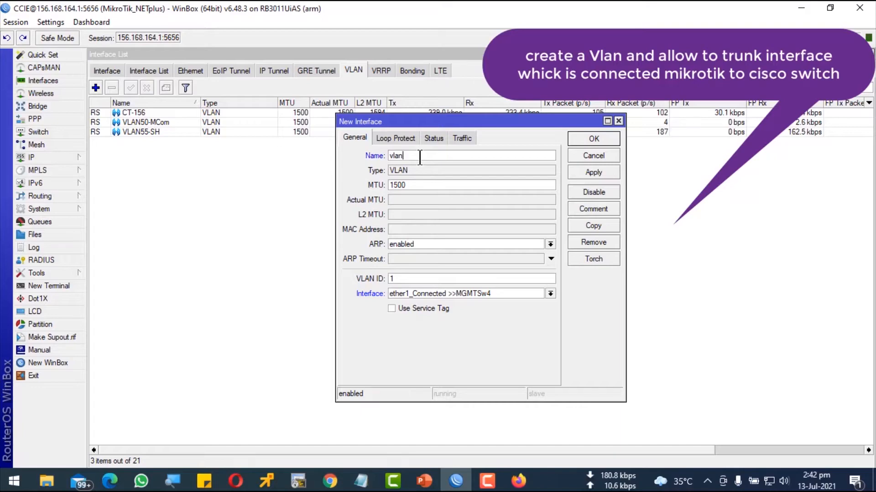
text(1)
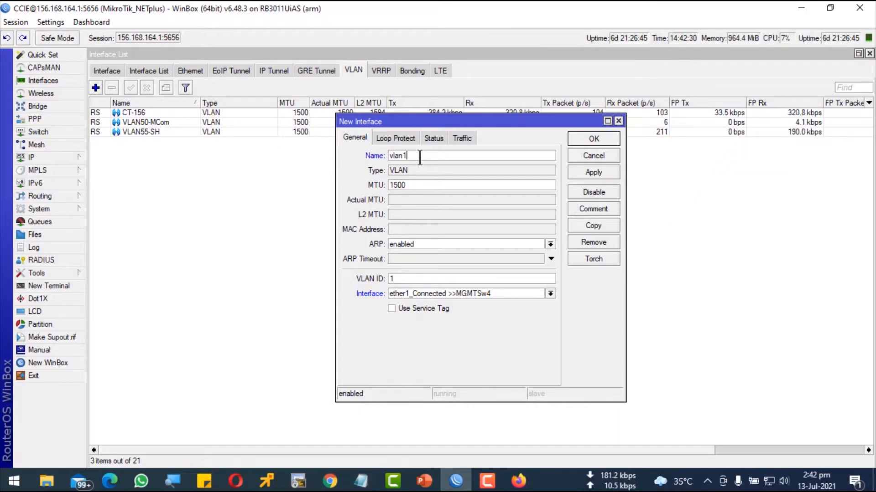
text(5)
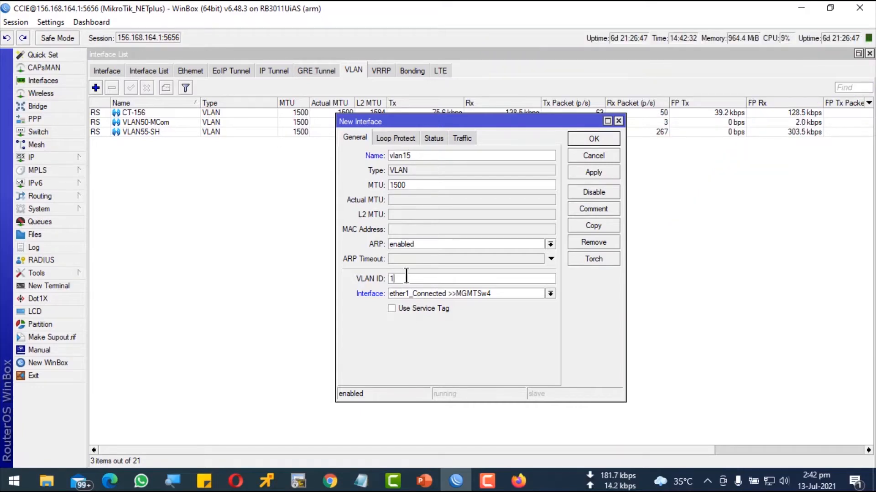
double_click(430, 280)
text(15)
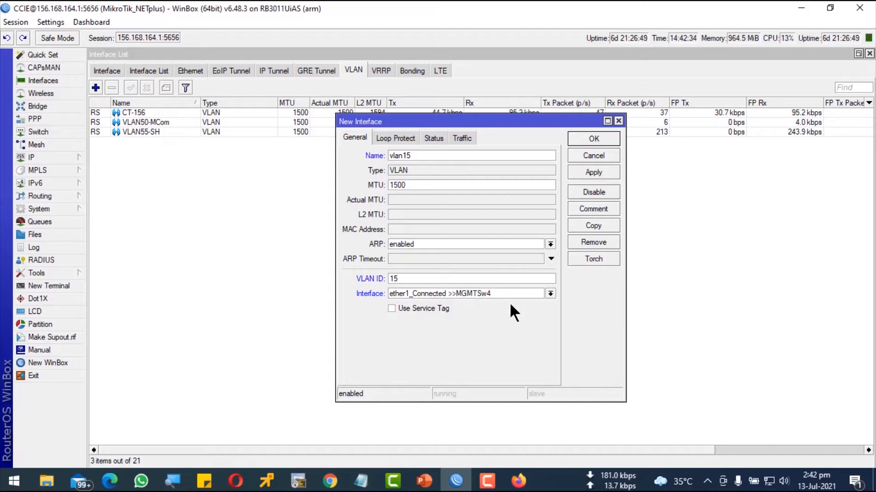
- Keep ether1_Connected >>MGMTSw4 as the parent interface of the new VLAN and save it
click(551, 293)
click(551, 293)
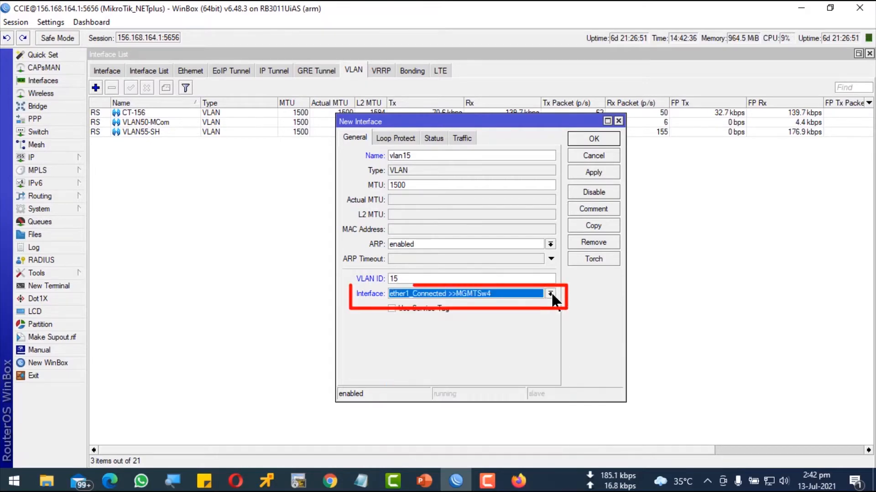
click(551, 293)
click(551, 292)
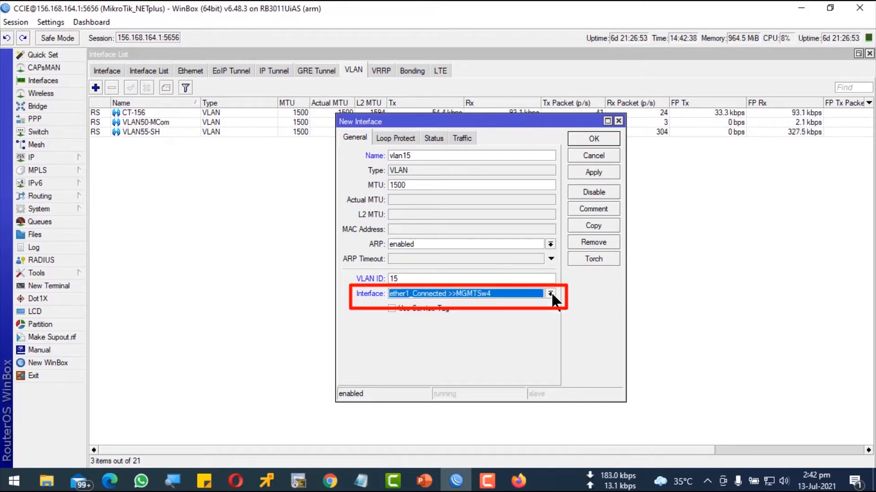
click(387, 139)
click(433, 137)
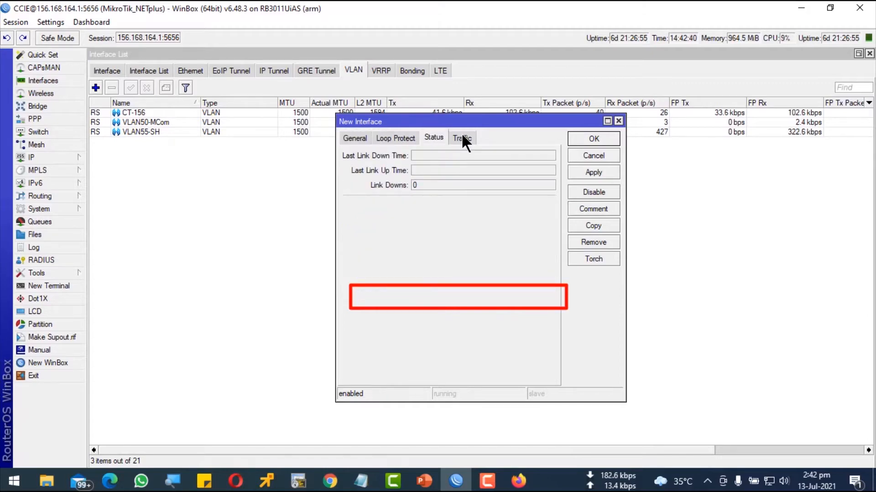
click(462, 136)
click(593, 172)
click(594, 138)
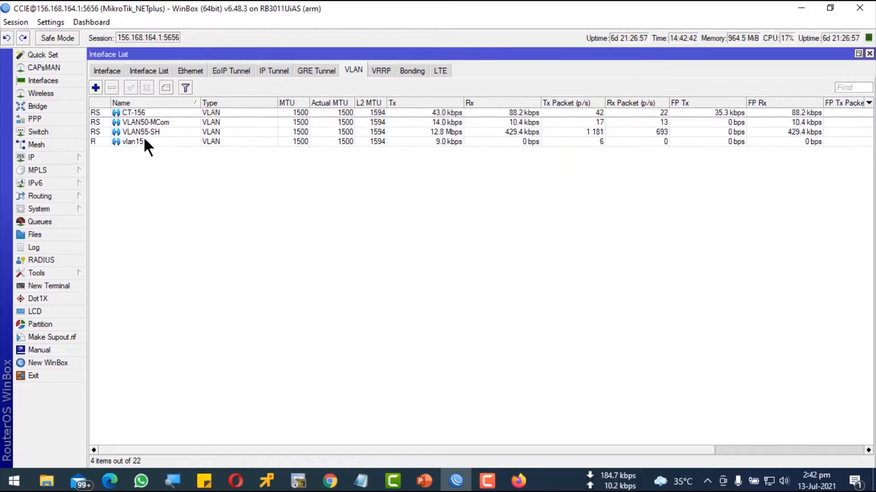
- Add vlan15 as a port of MikroTik_bridge
click(144, 141)
click(41, 105)
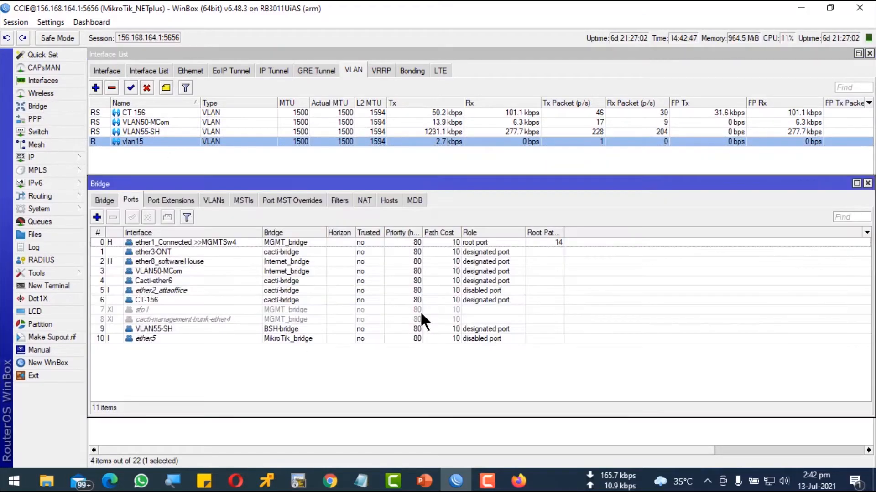
click(152, 338)
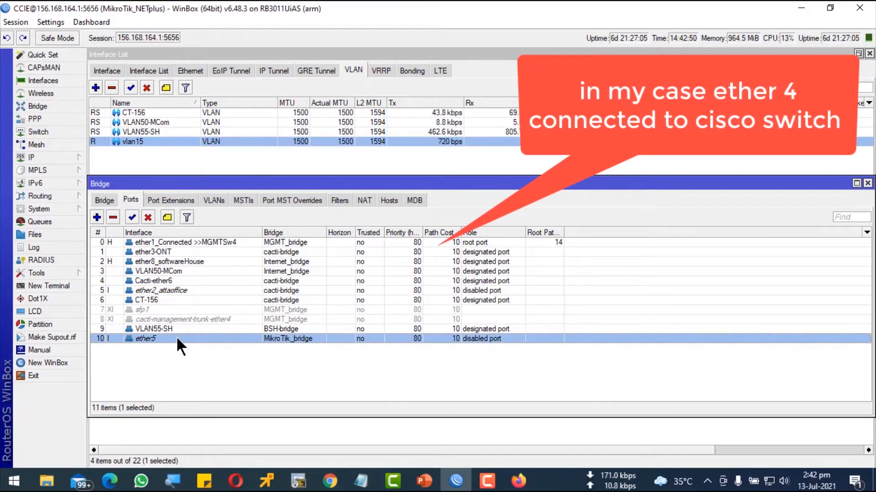
click(96, 217)
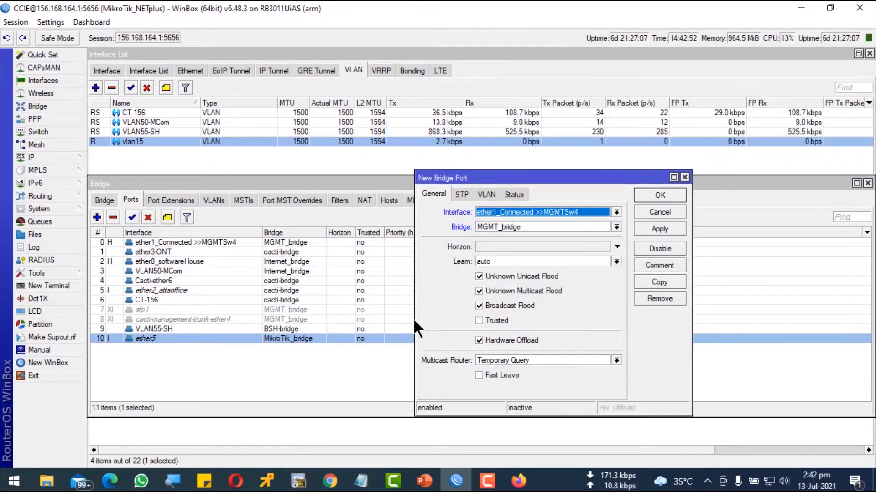
click(544, 211)
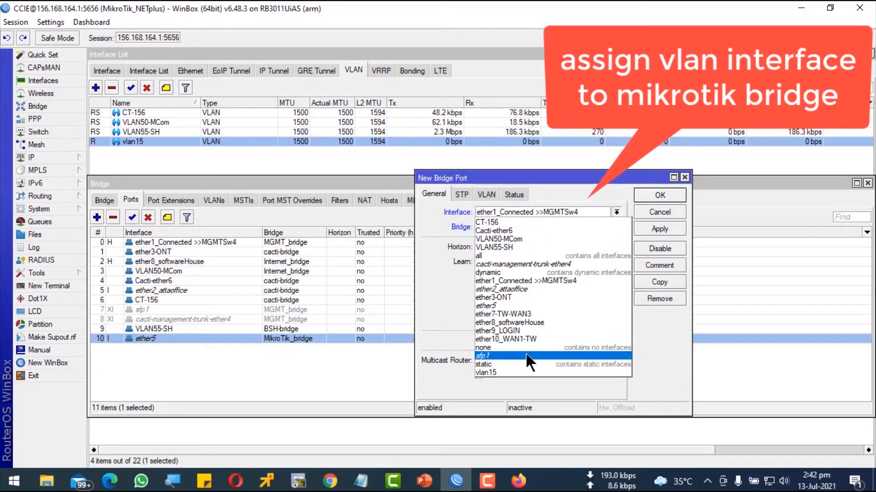
click(499, 371)
click(510, 228)
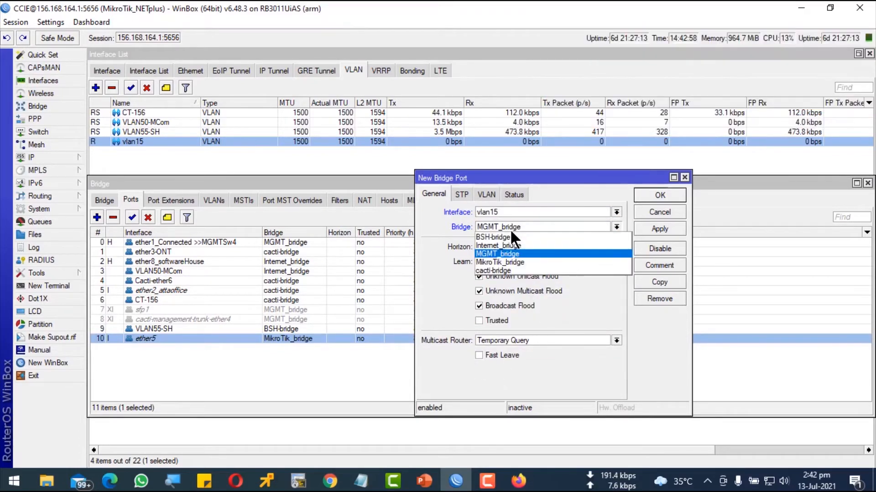
click(515, 262)
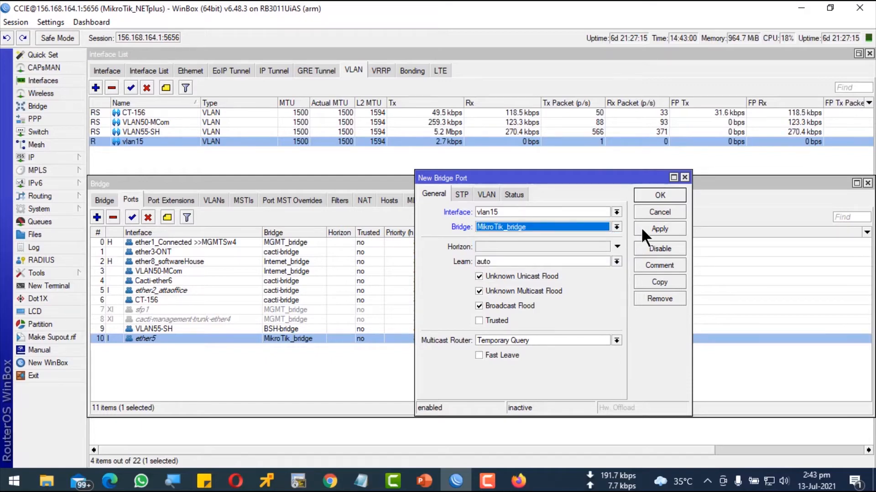
key(Return)
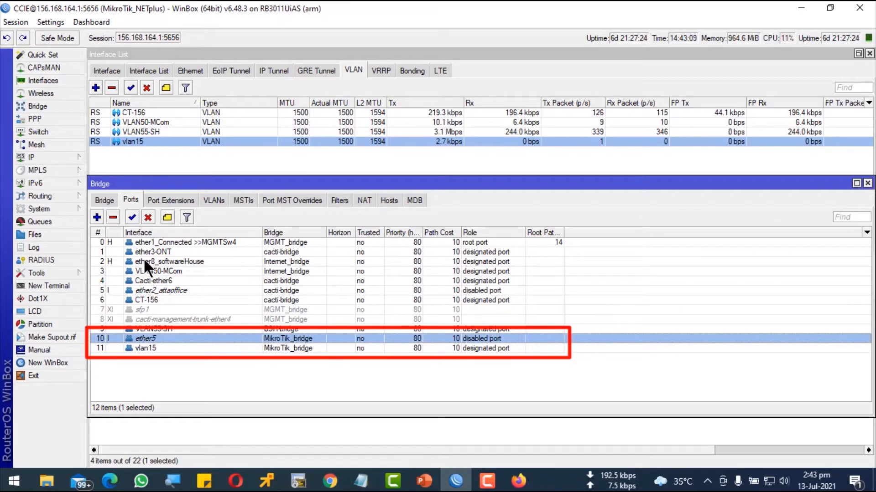
- Examine the bridge port settings of ether1_Connected >>MGMTSw4 without changing them and close the bridge window
double_click(167, 241)
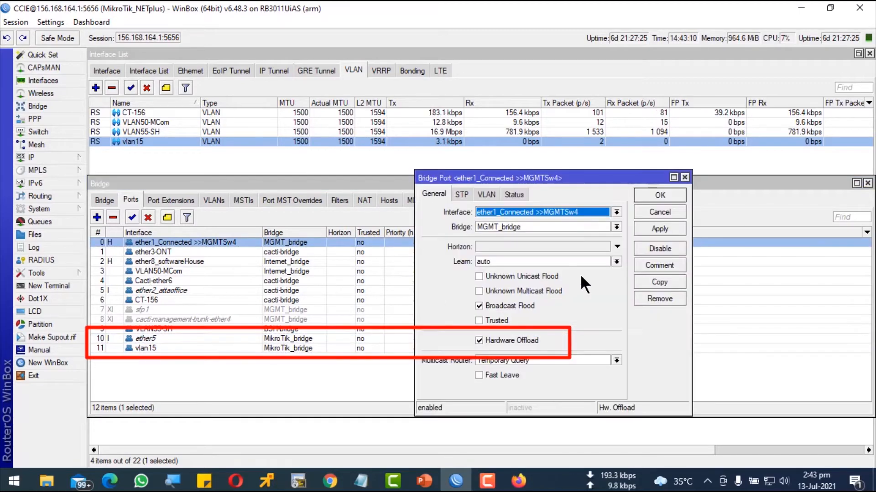
click(662, 211)
click(868, 183)
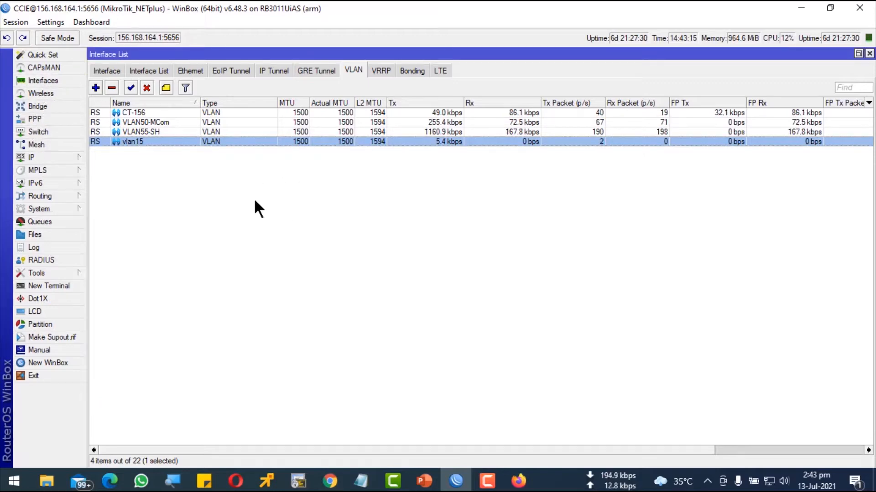
- Check the VLAN ID and parent interface of vlan15 in the list of all interfaces, leaving its settings untouched
click(106, 71)
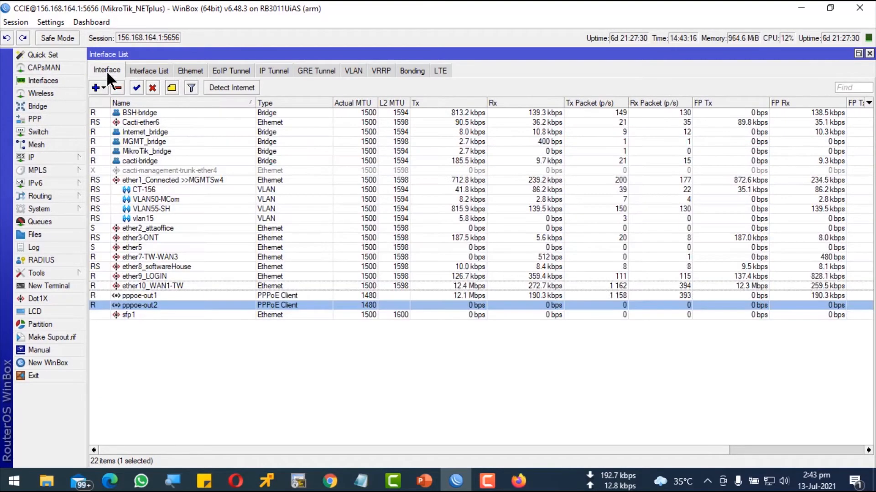
double_click(154, 216)
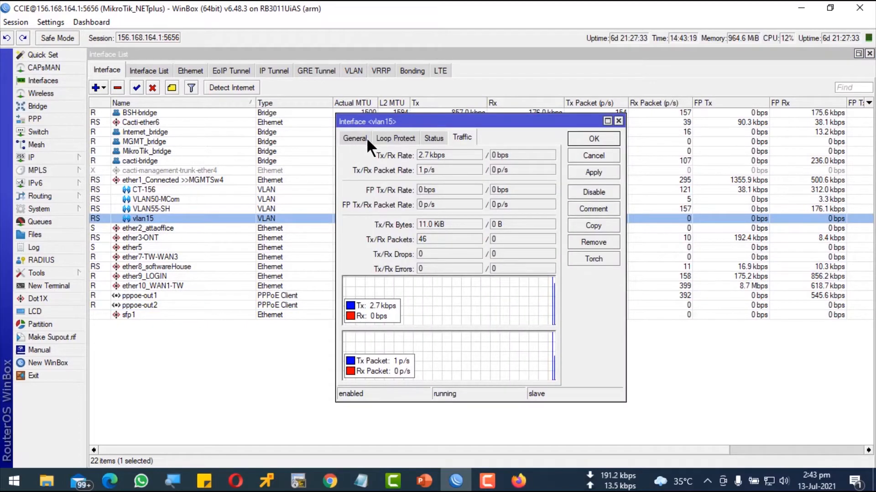
click(366, 137)
click(551, 294)
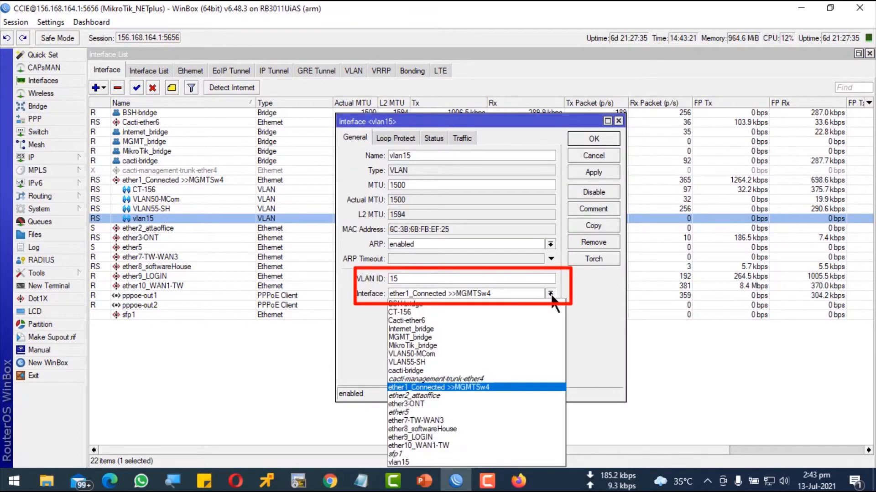
click(551, 296)
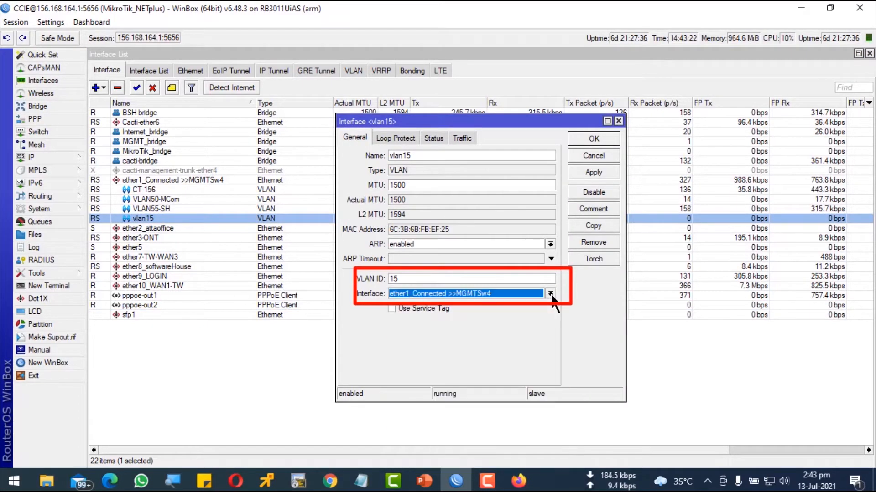
click(591, 156)
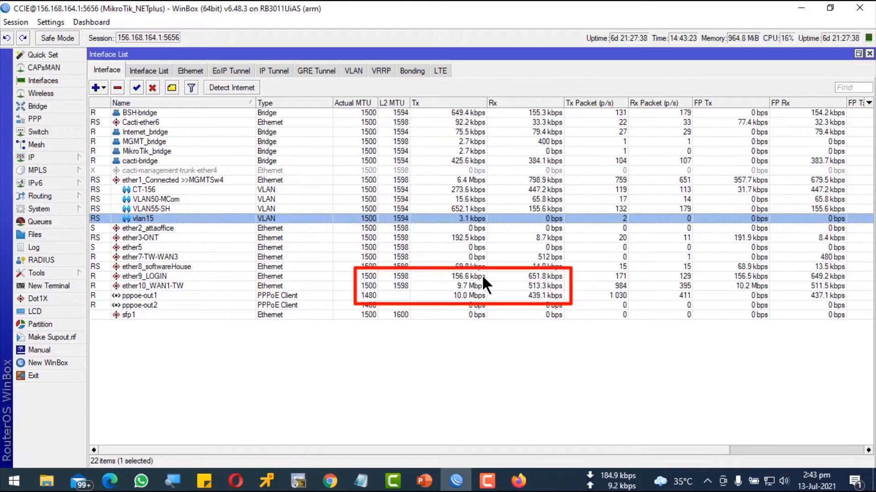
- Add the IP address 200.10.10.1/24 to the MikroTik_bridge interface and save it
click(41, 157)
click(120, 177)
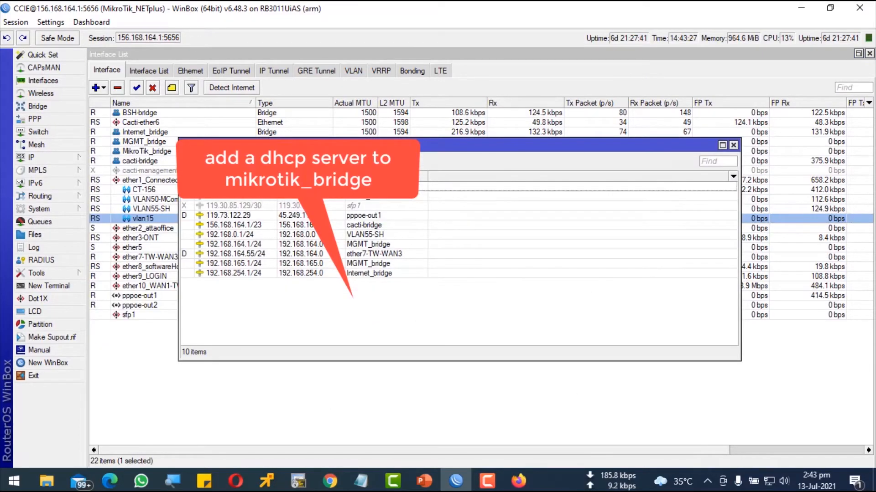
click(188, 162)
drag(527, 200, 229, 183)
click(399, 229)
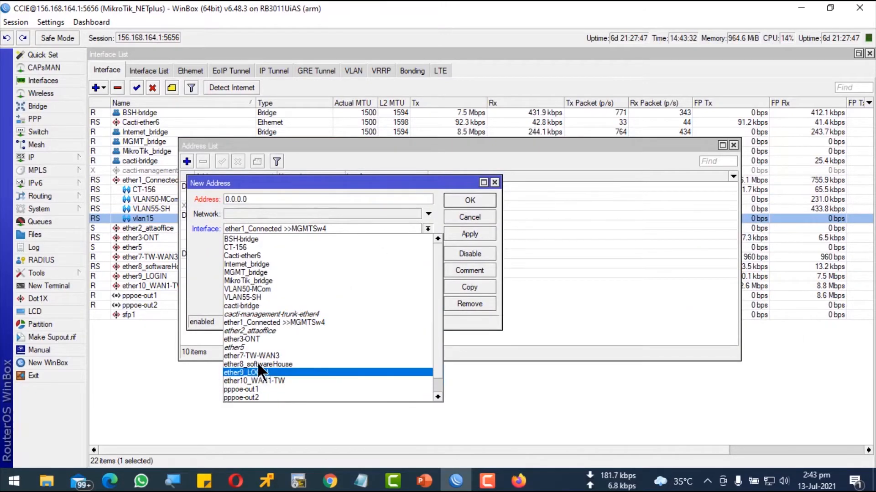
click(262, 280)
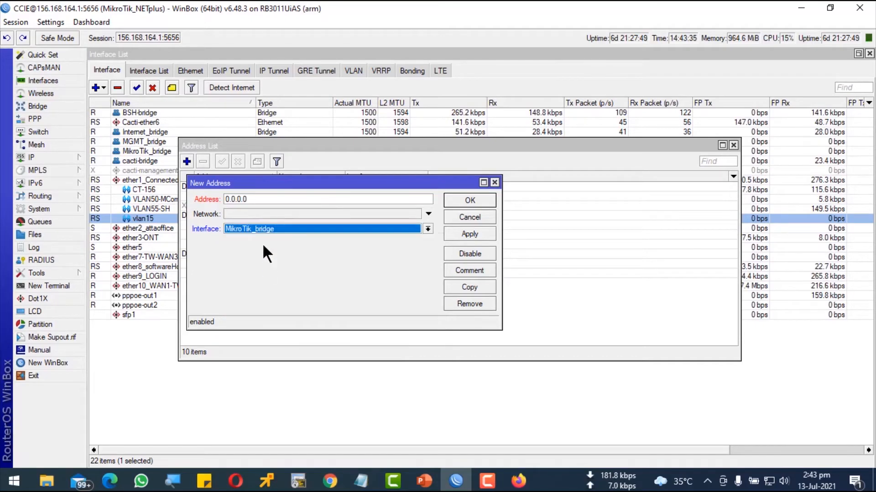
double_click(263, 199)
text(200.10.10.1/24)
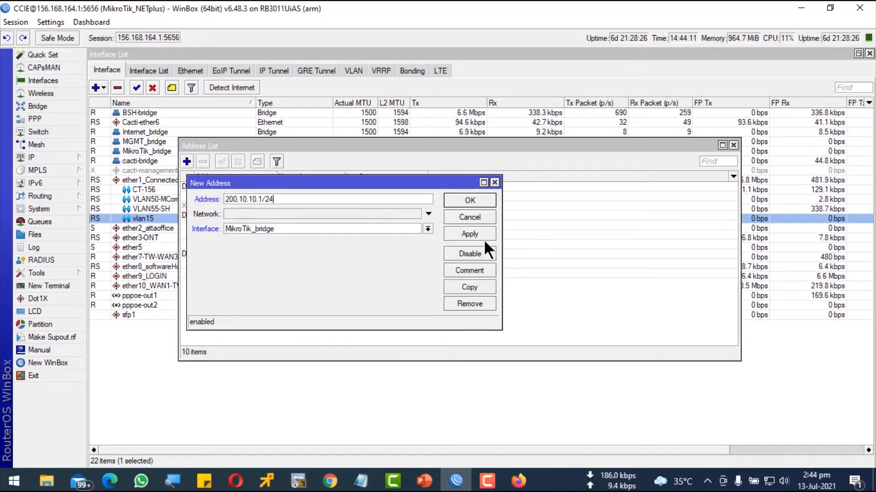
click(470, 233)
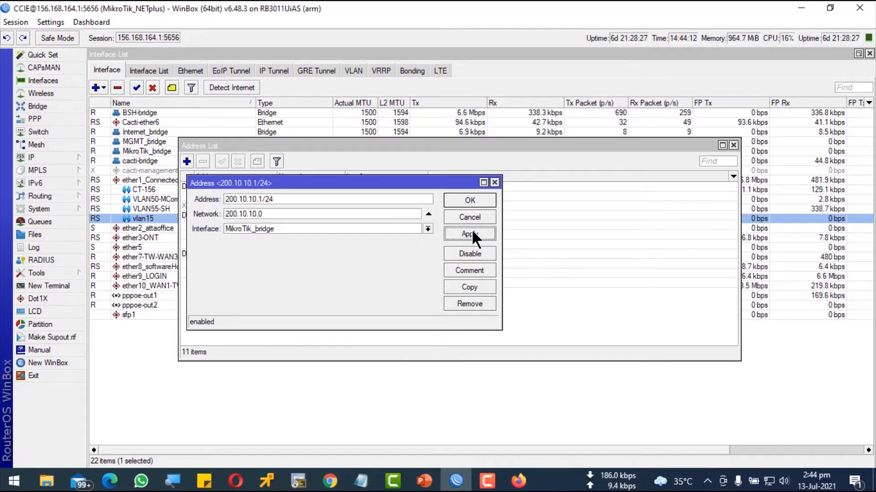
click(470, 200)
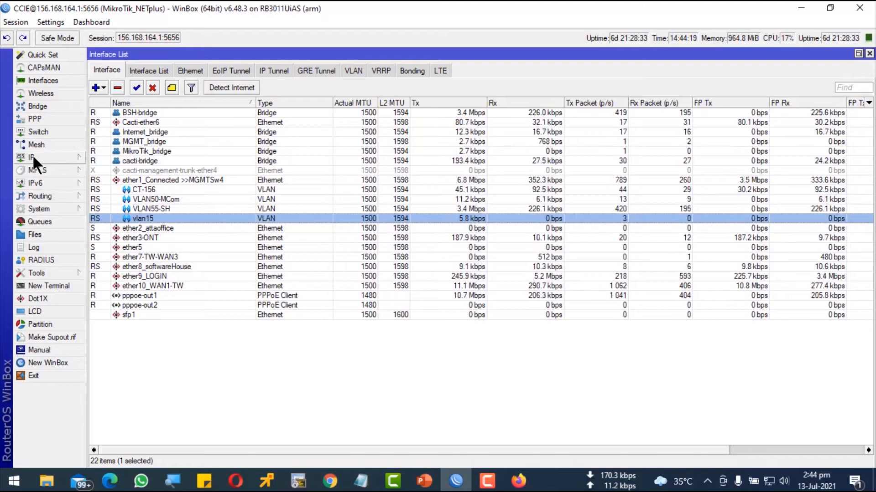
- Start the DHCP Setup wizard for a new DHCP server running on the MikroTik_bridge interface
click(34, 159)
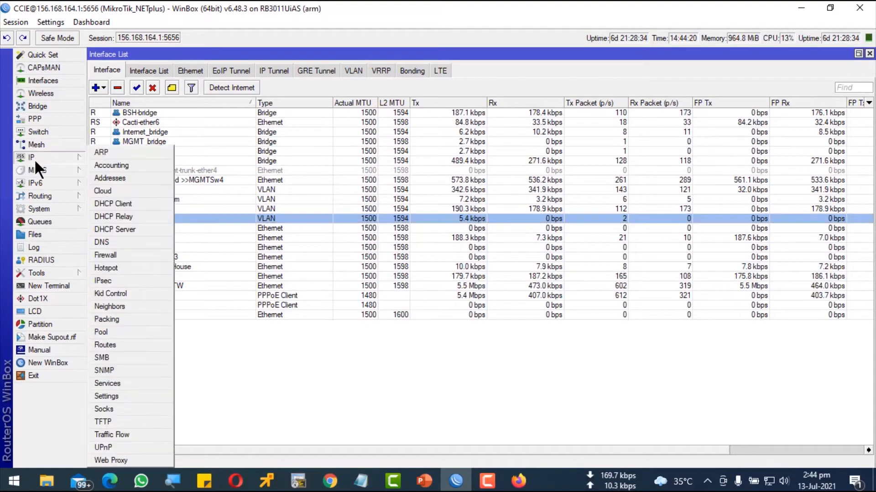
click(135, 226)
click(242, 86)
click(488, 256)
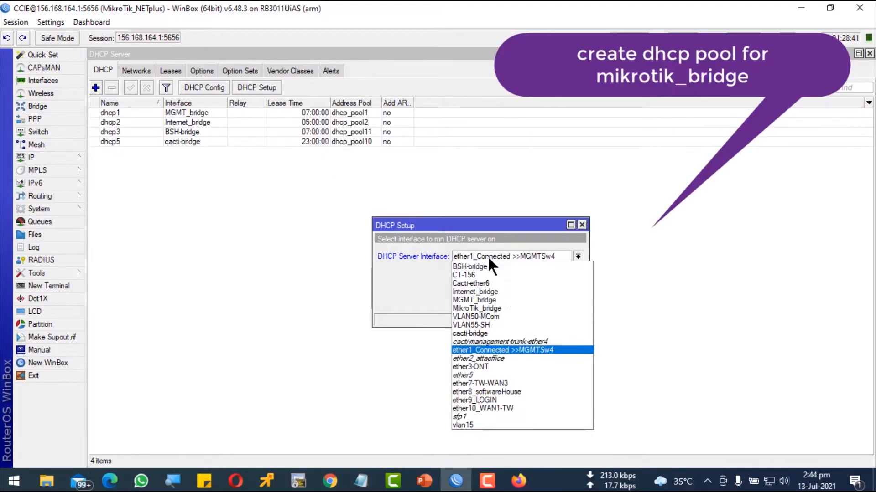
click(504, 300)
click(502, 257)
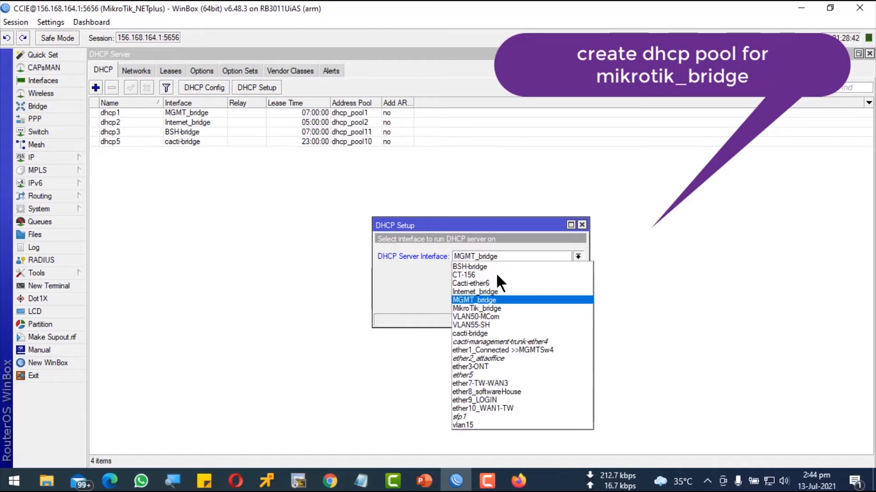
click(489, 308)
click(533, 304)
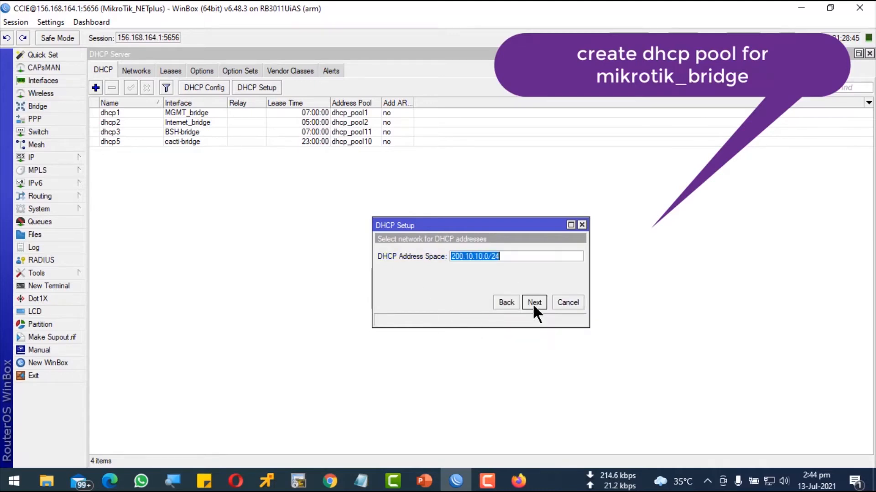
- Accept the DHCP network 200.10.10.0/24, gateway 200.10.10.1, address pool 200.10.10.2-200.10.10.254 and the offered DNS servers
click(533, 304)
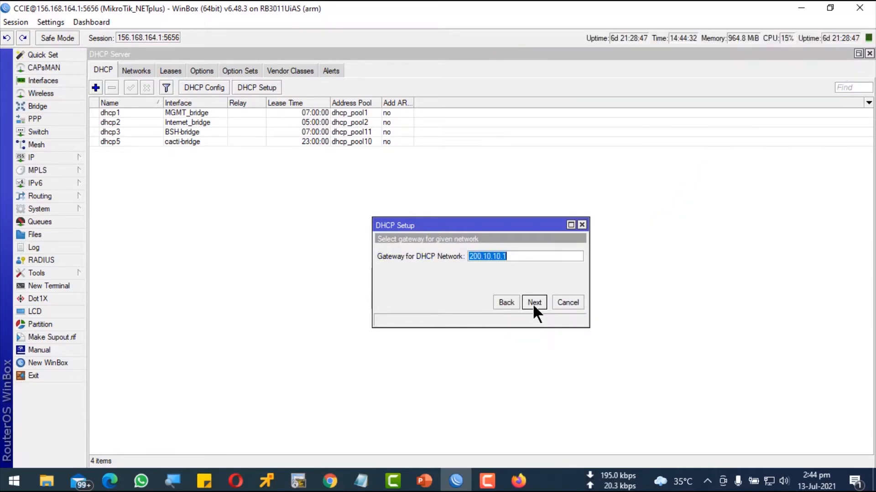
click(534, 303)
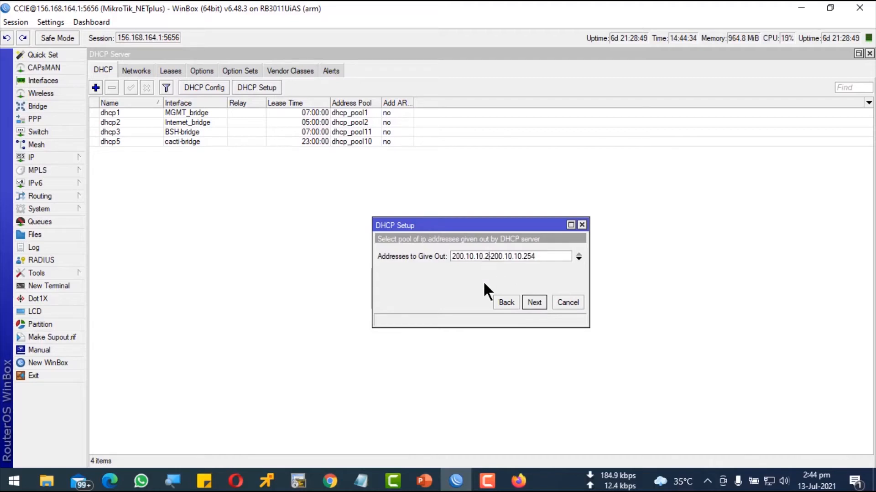
click(524, 300)
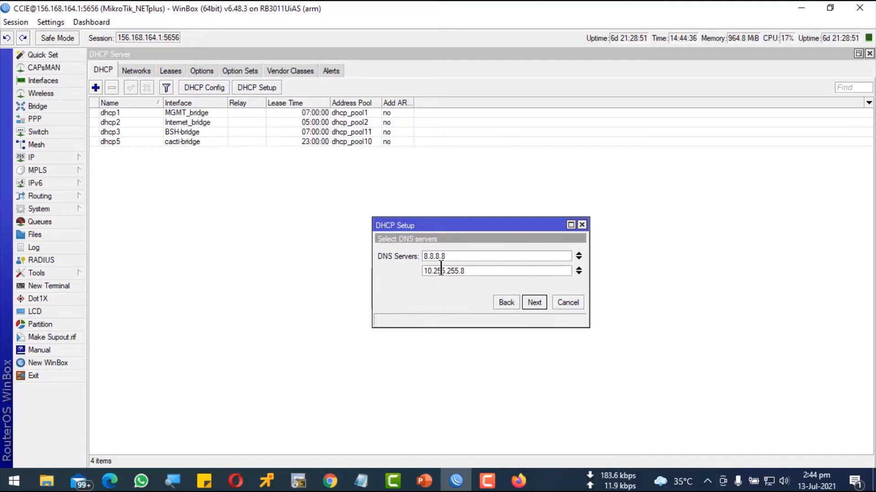
click(531, 308)
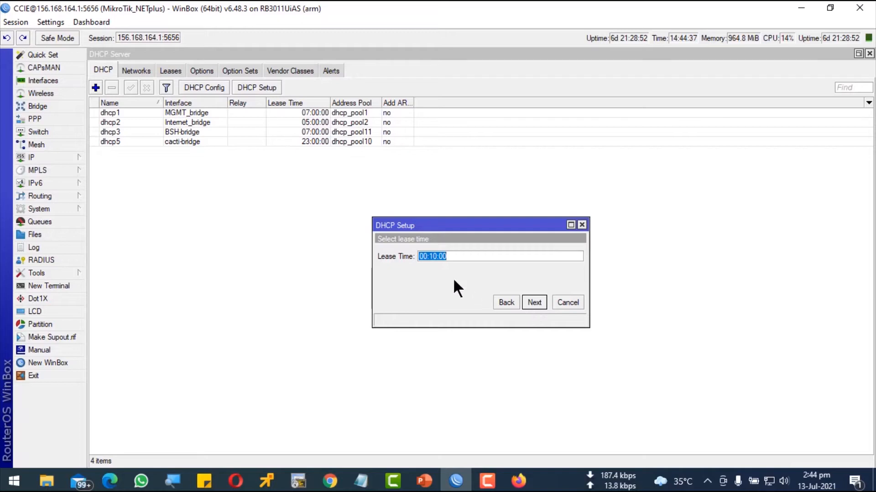
- Set the DHCP lease time to 03:10:00 and finish the setup for MikroTik_bridge
click(428, 259)
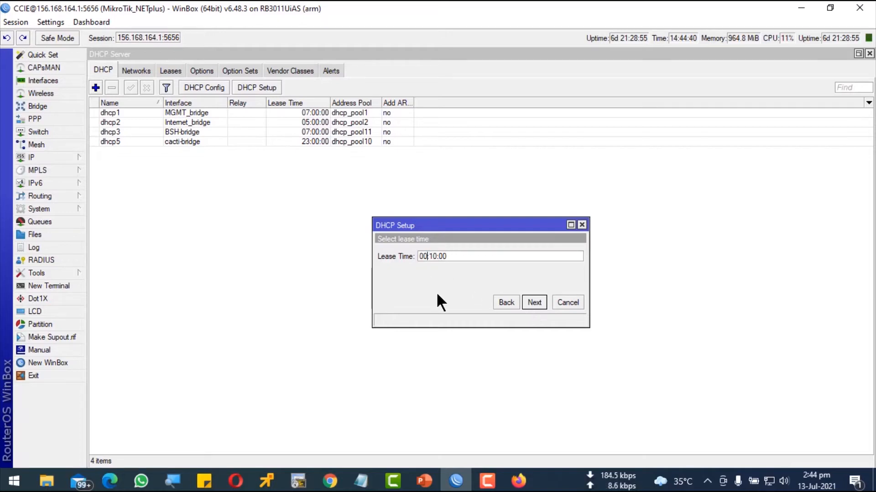
key(BackSpace)
text(3)
click(534, 302)
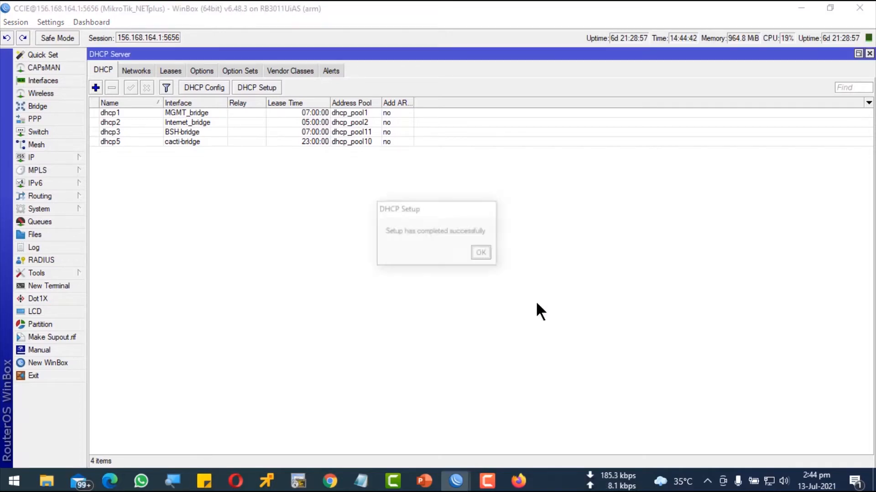
click(483, 255)
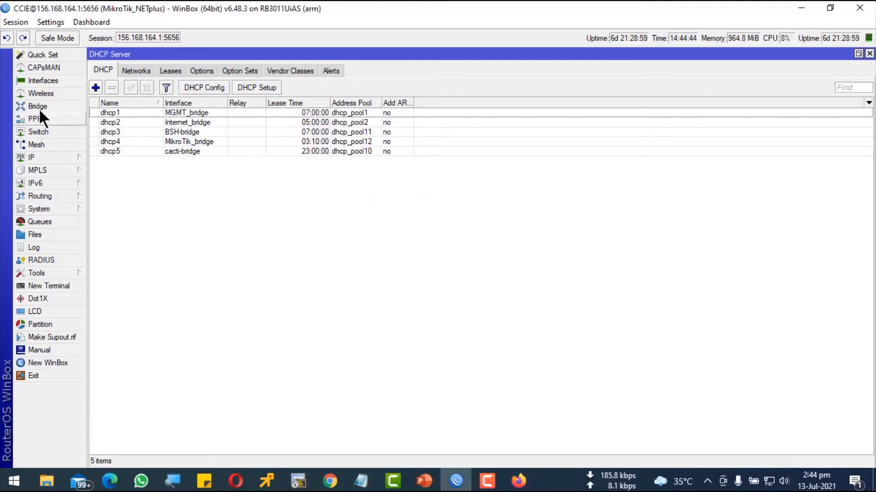
- Create a firewall NAT rule in the srcnat chain with source address 200.10.10.0/24 and out interface pppoe-out2
click(40, 158)
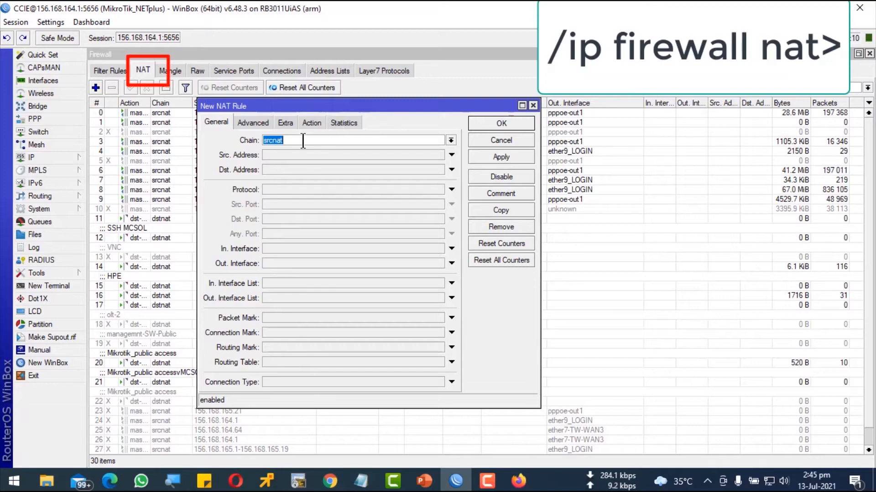
click(280, 155)
text(2)
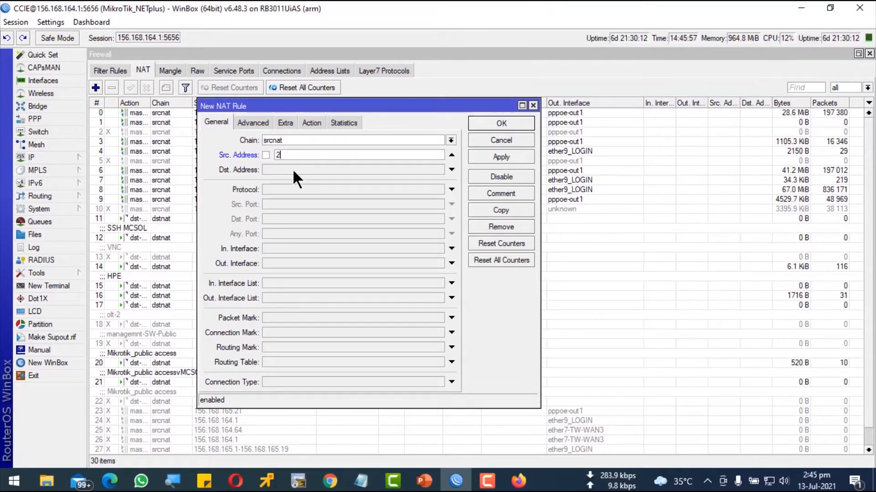
text(00.10.10)
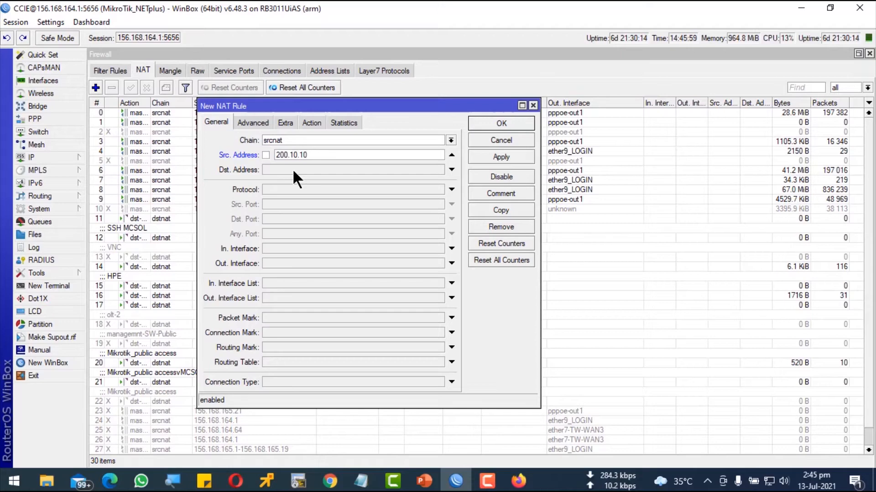
text(.0/24)
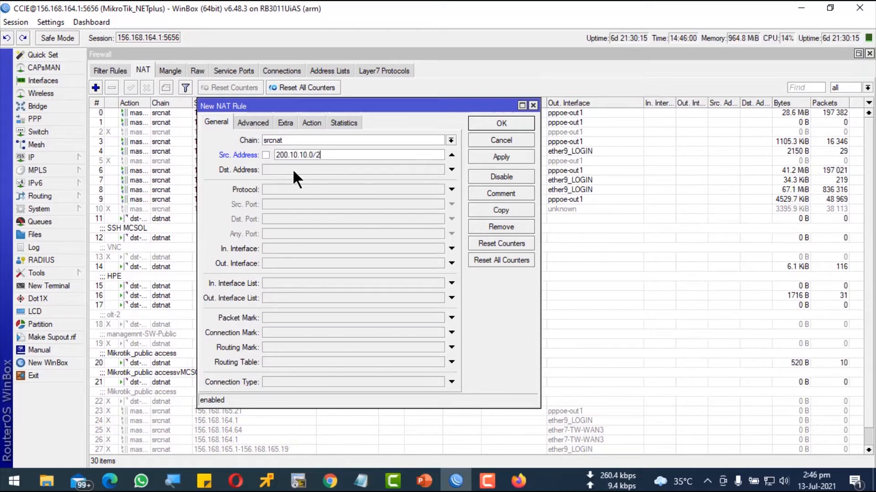
click(351, 263)
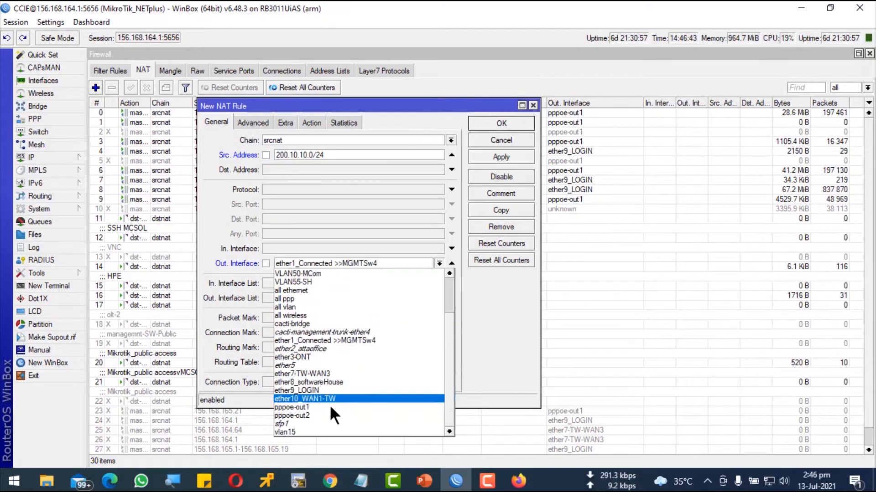
click(311, 416)
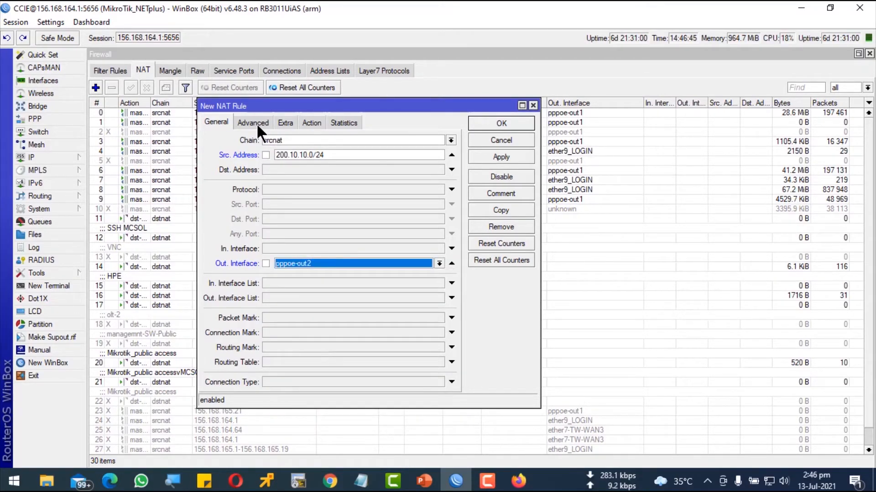
- Set the new NAT rule's action to masquerade and apply the rule
click(253, 123)
click(307, 122)
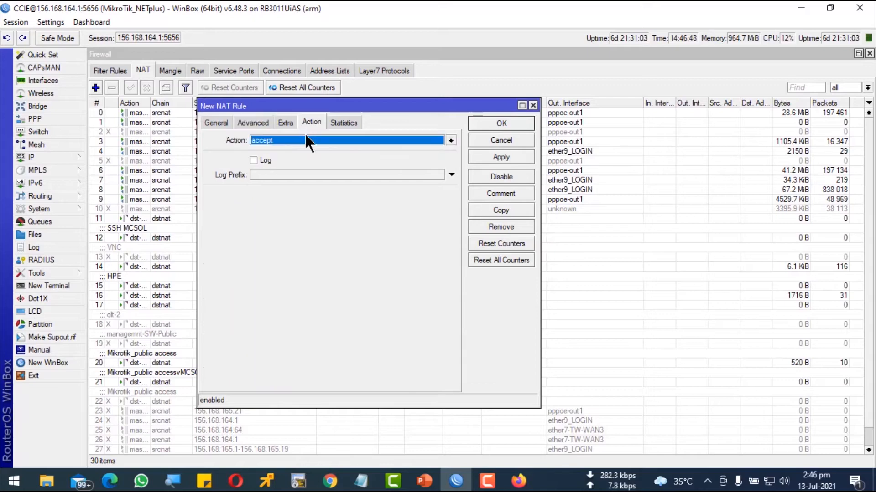
click(302, 140)
click(288, 201)
click(255, 123)
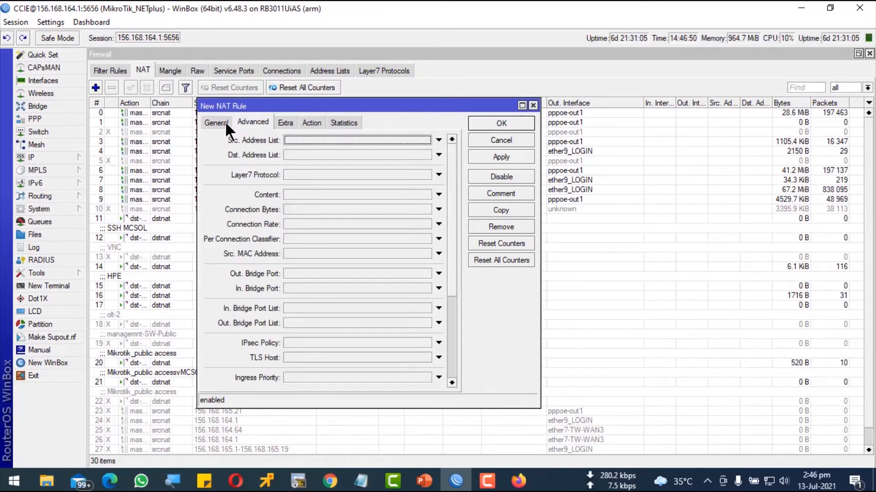
click(223, 121)
click(513, 158)
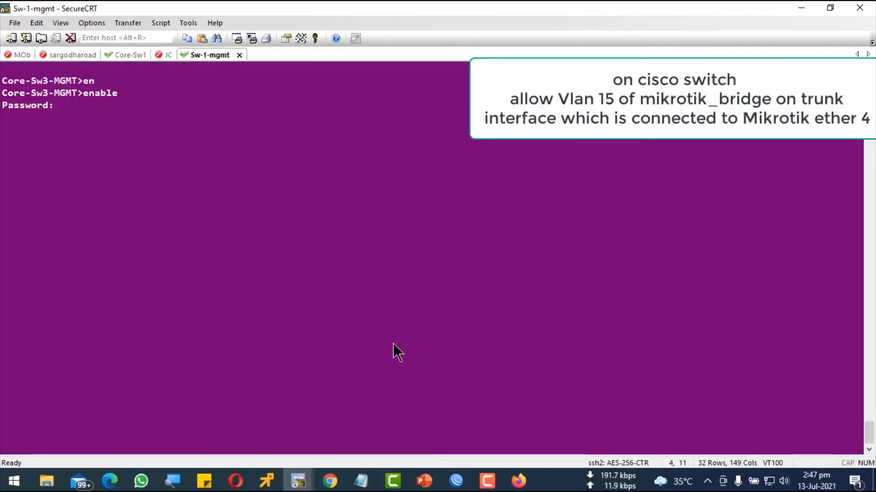
- Submit the enable password in the Sw-1-mgmt session in SecureCRT and enter global configuration mode on the Cisco switch
key(Return)
text(conf)
key(Return)
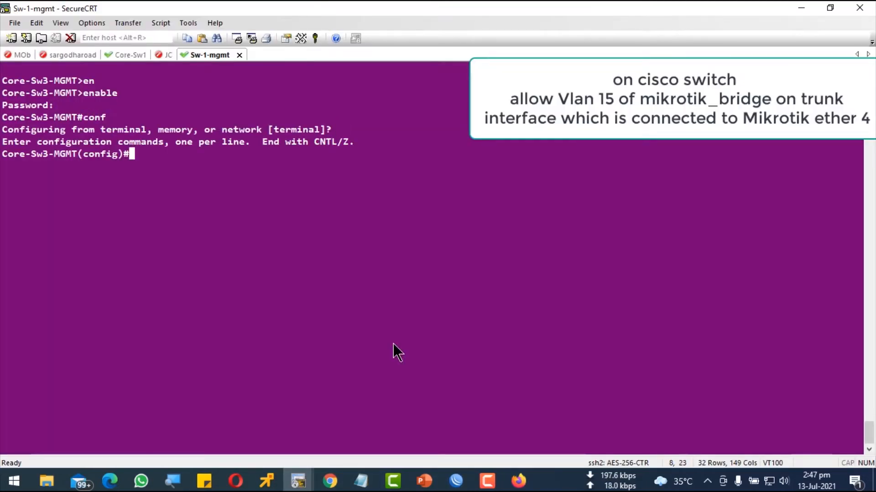
- Create VLAN 15 with the name MikroTIK_bridge on the switch and return to privileged EXEC mode
text(vl)
key(Tab)
text(15)
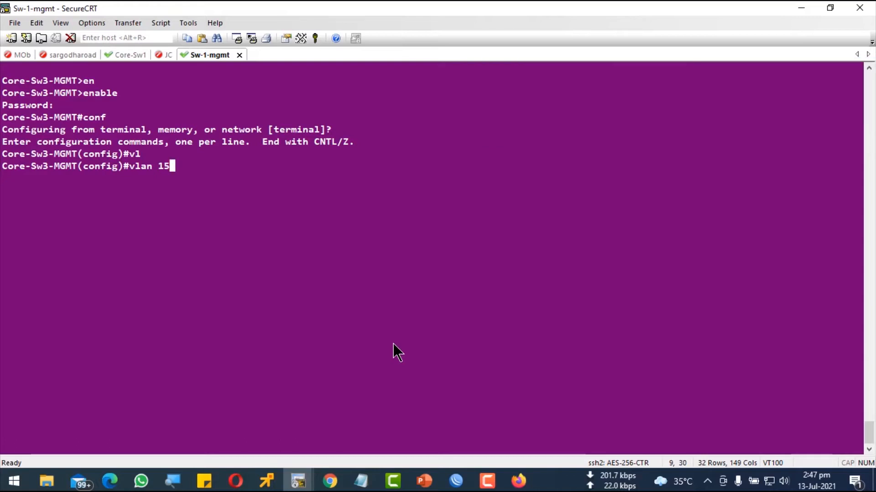
key(Return)
text(nam)
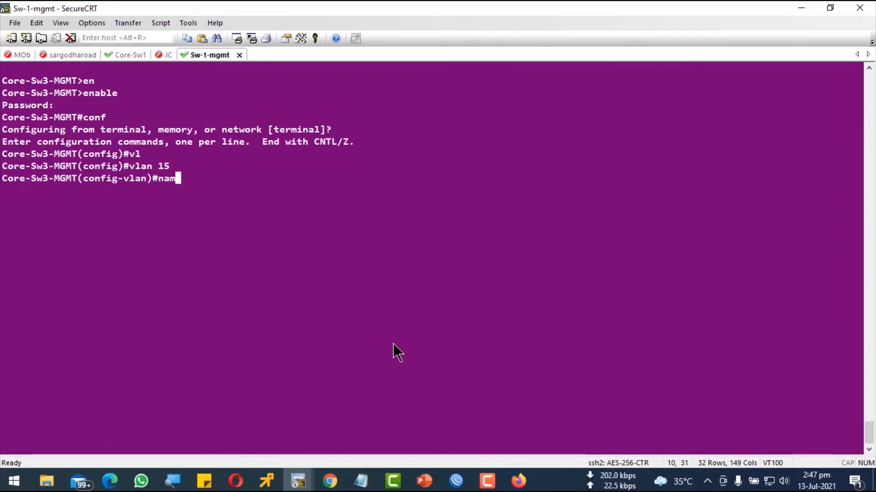
text(e MikroTIK_)
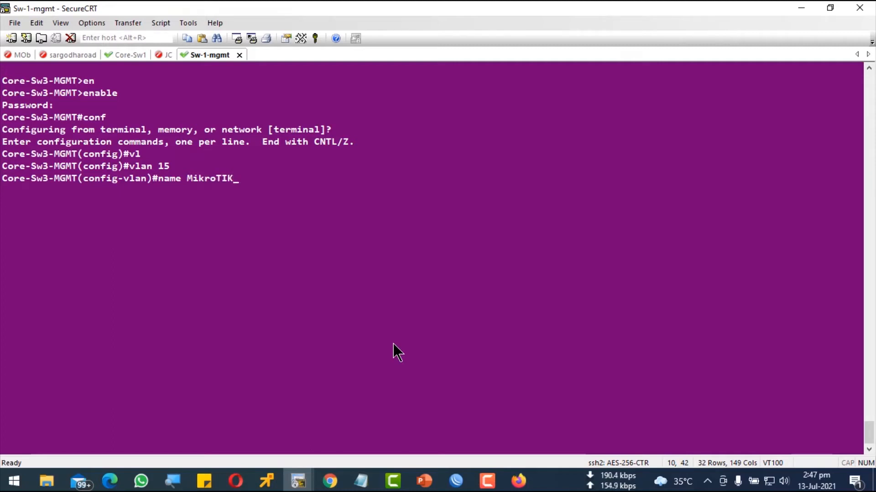
text(bridgw)
key(BackSpace)
text(e)
key(Return)
key(Return)
text(xi)
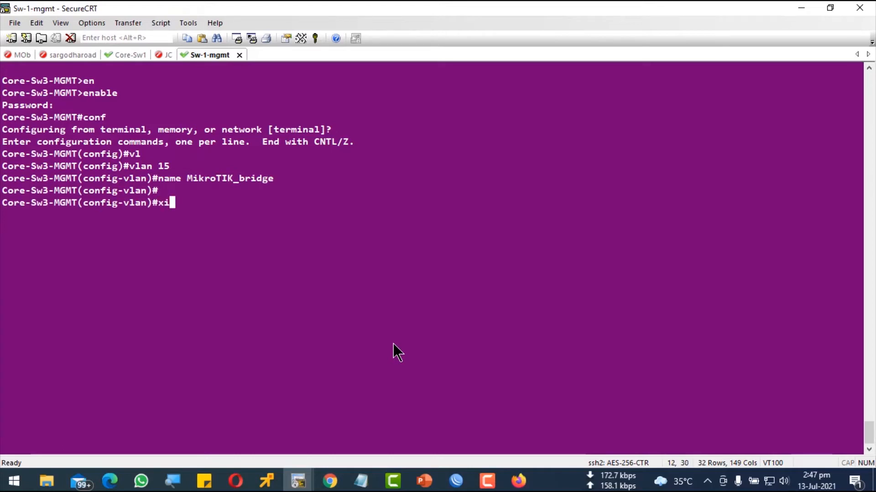
key(Return)
text(exi)
key(Return)
key(Return)
key(Return)
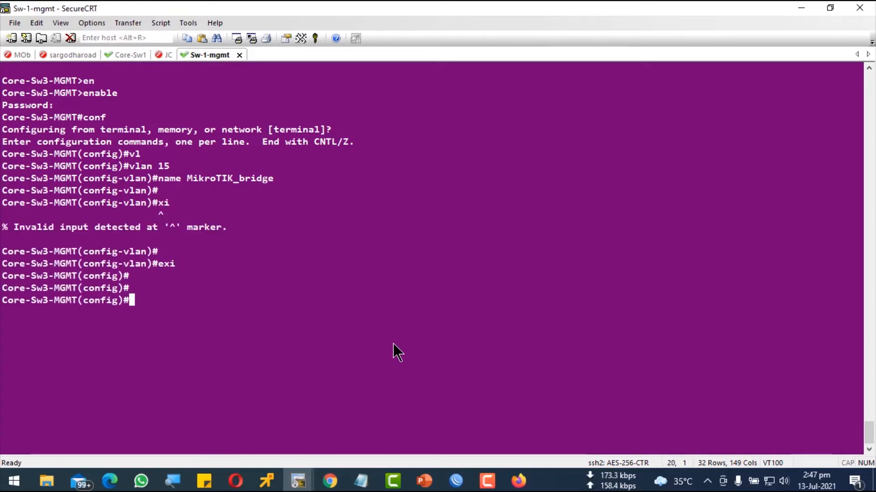
key(Return)
key(Return)
text(exi)
key(Return)
key(Return)
- Show the running configuration of interface g1/1 to check which VLANs its trunk allows
text(sh)
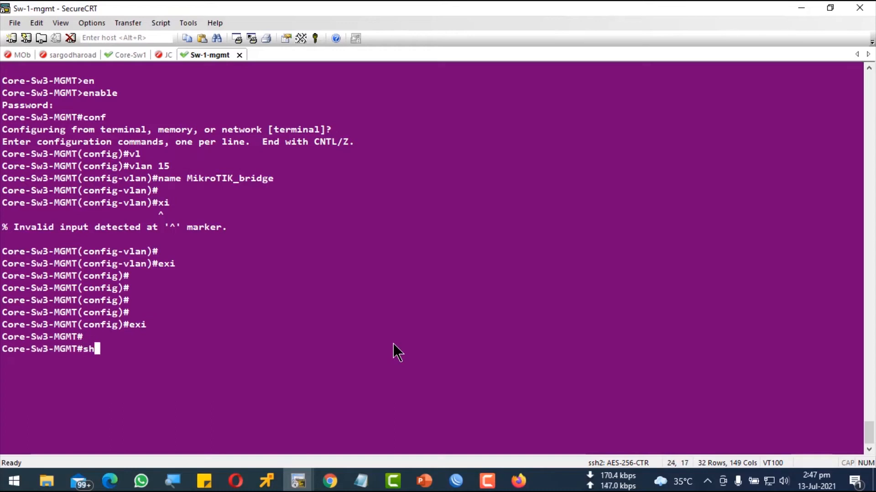
text( run int )
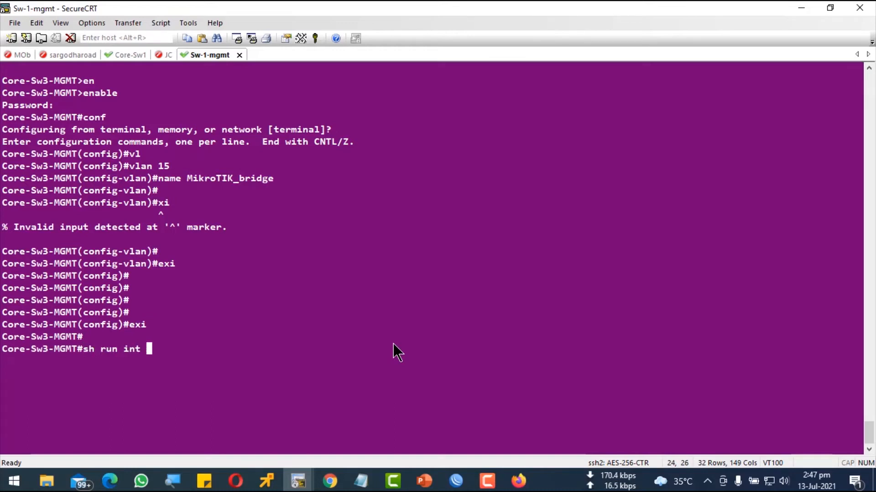
text(g1/1)
key(Return)
key(Return)
key(Return)
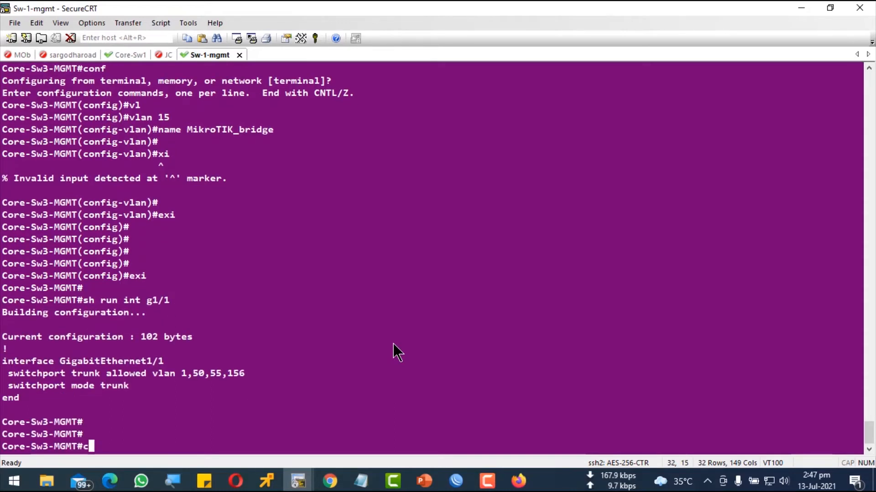
- Add VLAN 15 to the allowed VLANs on trunk interface g1/1 and leave configuration mode
text(conf)
key(Return)
text(int g1/1)
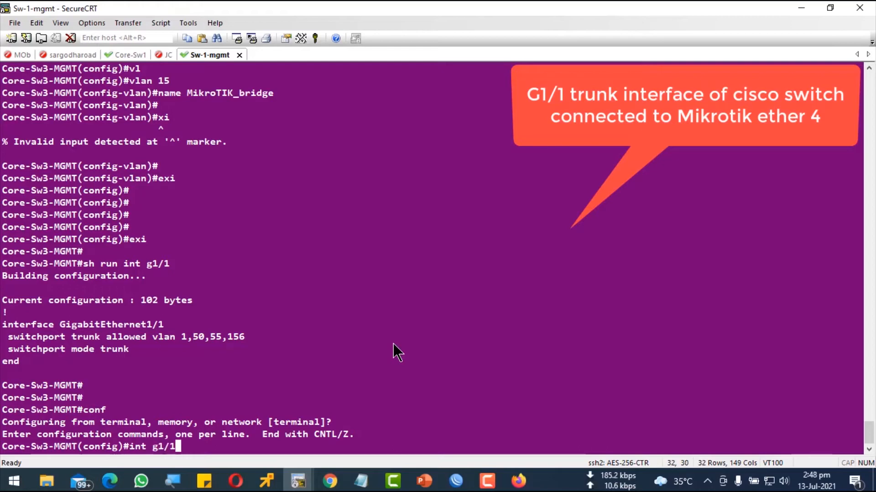
key(Return)
text(sw)
key(Tab)
text(tr)
key(Tab)
text(al)
key(Tab)
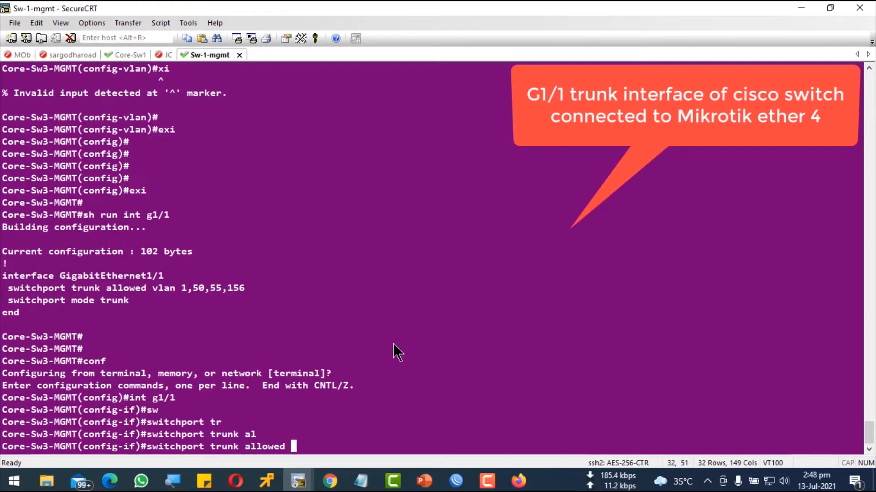
text(vl)
key(Tab)
text(ad)
key(Tab)
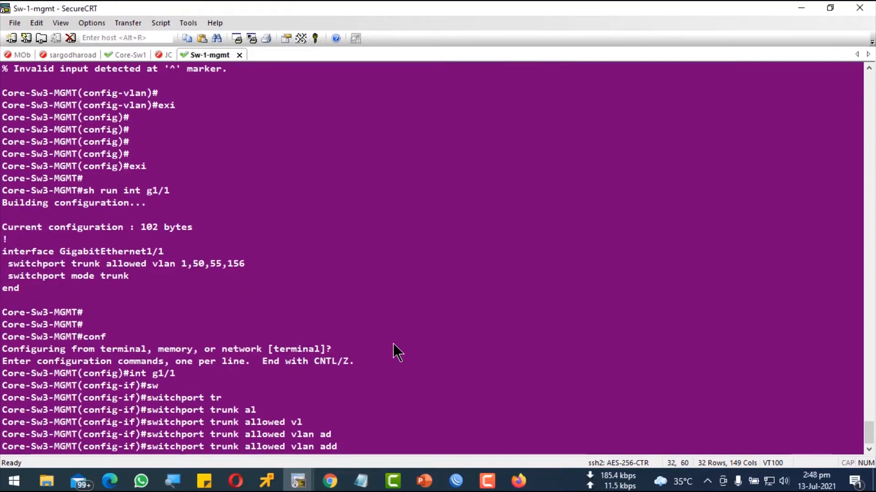
text(15)
key(Return)
key(Return)
key(Return)
text(exi)
key(Return)
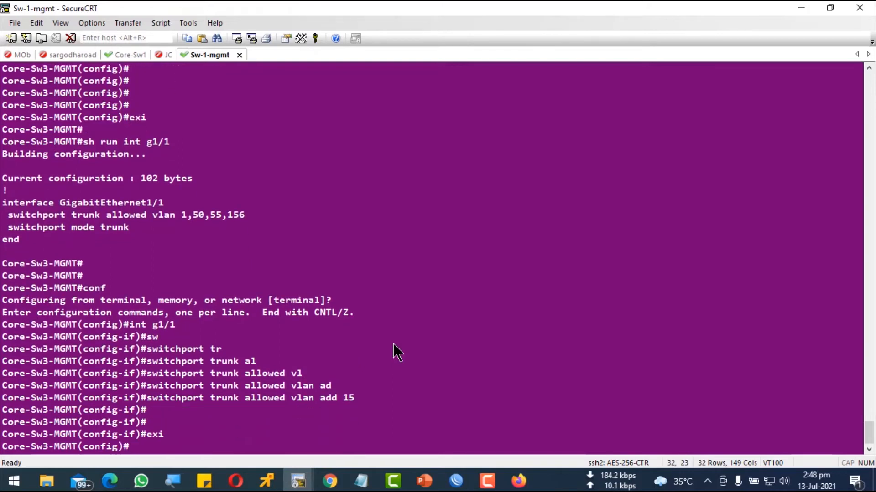
text(exi)
key(Return)
key(Return)
- Display the running configuration of interface g1/1 again to verify its updated allowed VLAN list
text(sh run)
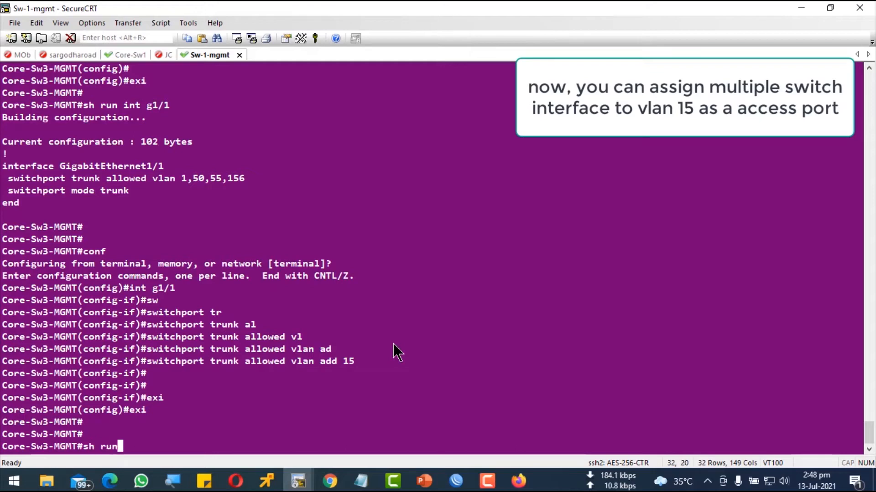
text( int g1/1)
key(Return)
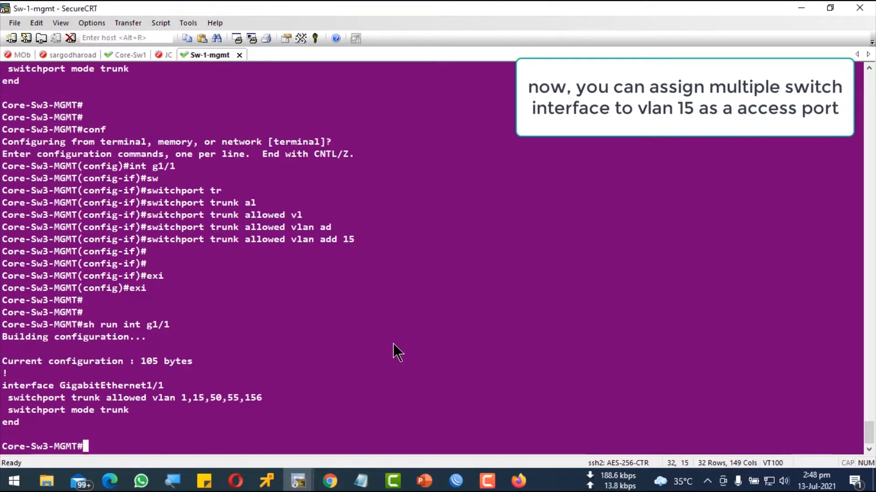
- Show the running configuration of interface g1/12 to check its current port settings
double_click(201, 398)
click(203, 410)
key(Return)
key(Return)
key(Return)
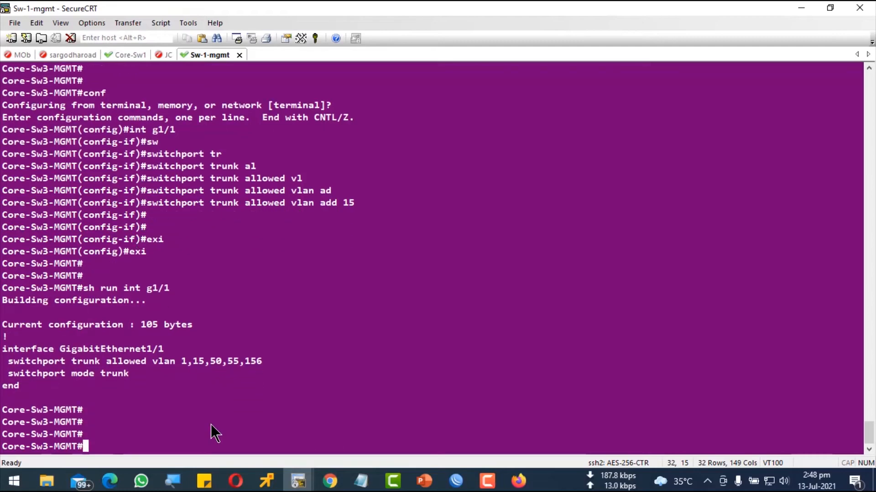
text(sh run int g1/)
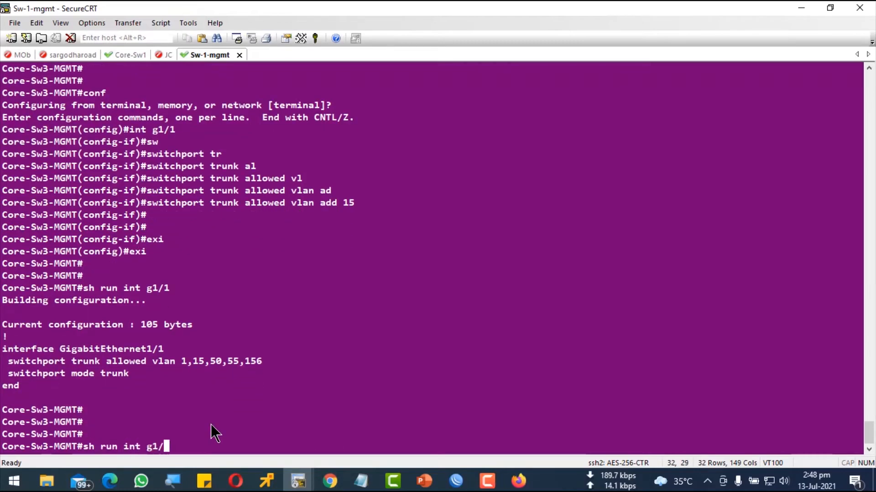
text(12)
key(Return)
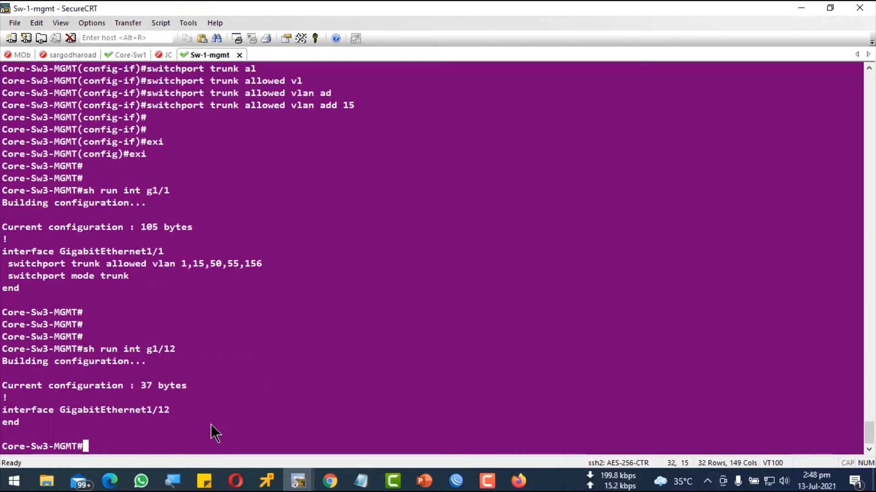
- Enter configuration mode for interface g1/12 and set its switchport mode to access
text(conf)
key(Return)
text(int)
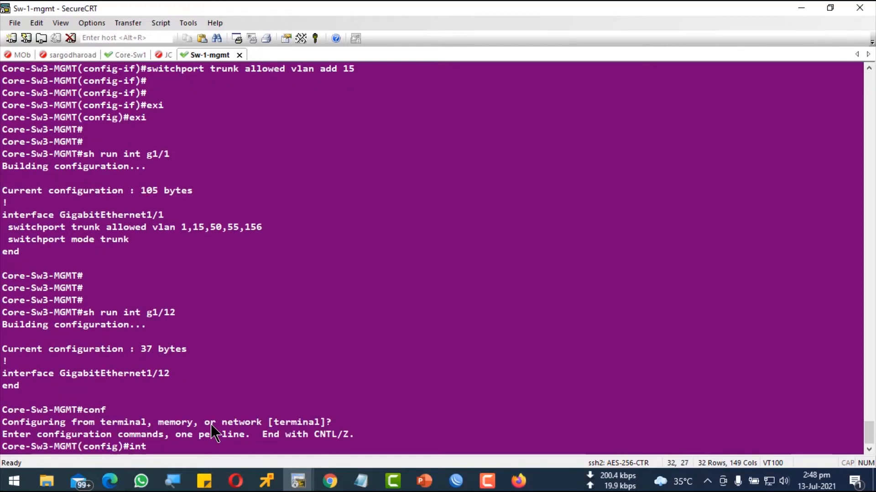
text( g1/12)
key(Return)
text(sw)
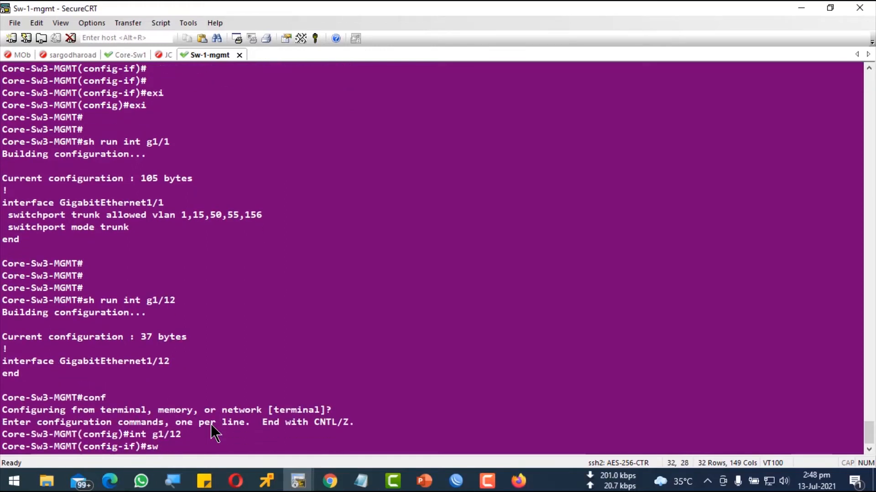
key(Tab)
text(mo)
key(Tab)
text(ac)
key(Tab)
key(Return)
- Assign interface g1/12 to access VLAN 15
text(s)
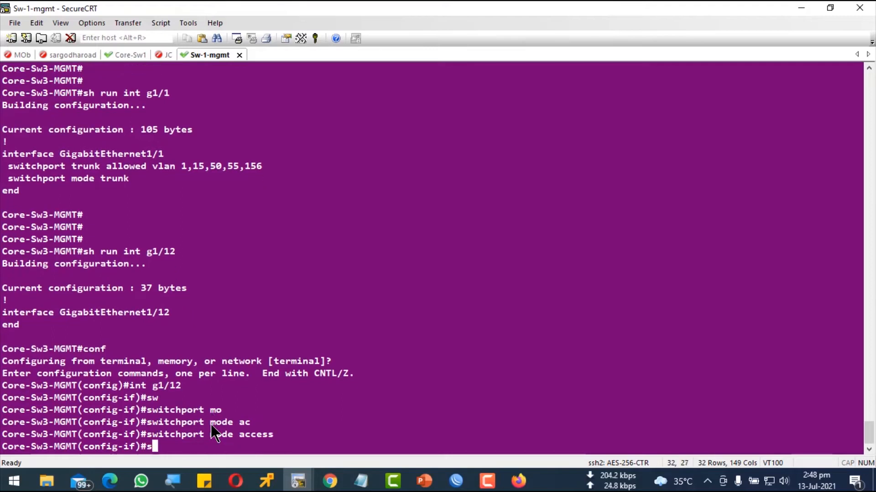
text(w)
key(Tab)
text(ac)
key(Tab)
text(vl)
key(Tab)
text(1)
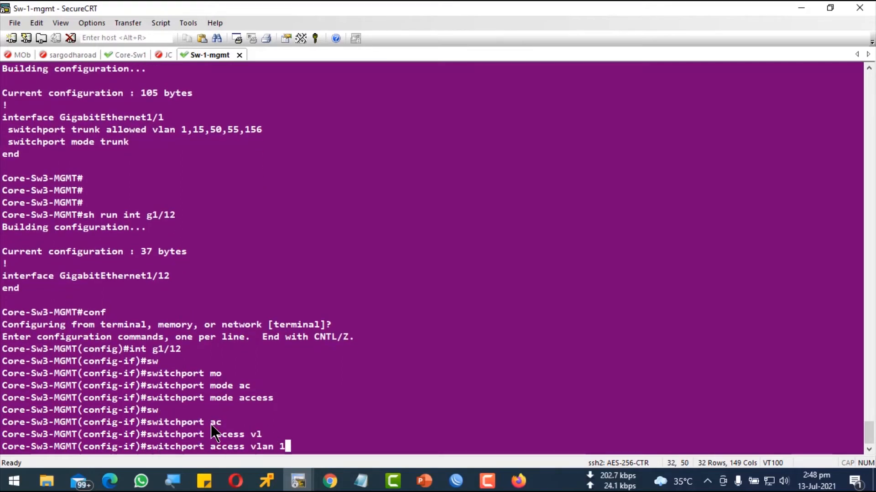
text(5)
key(Return)
- Enable spanning-tree portfast on interface g1/12, return to privileged EXEC mode and highlight the entered interface commands
text(spa)
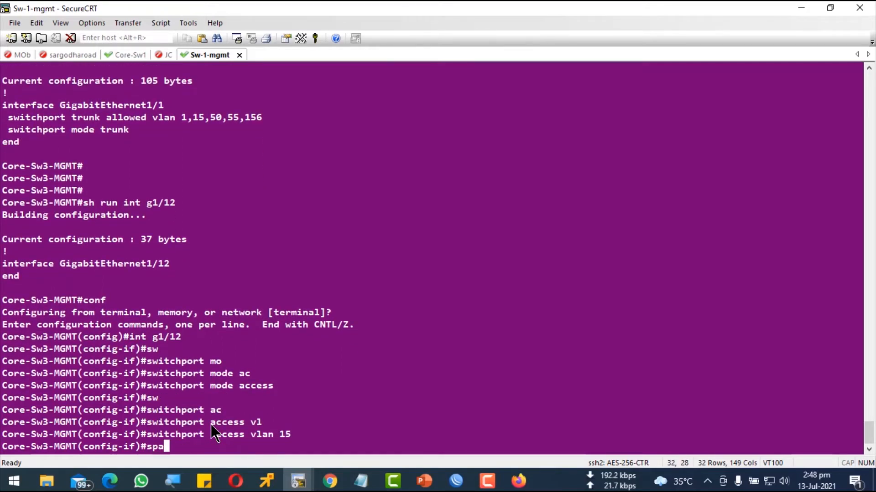
key(Tab)
text(po)
key(Tab)
text(rtf)
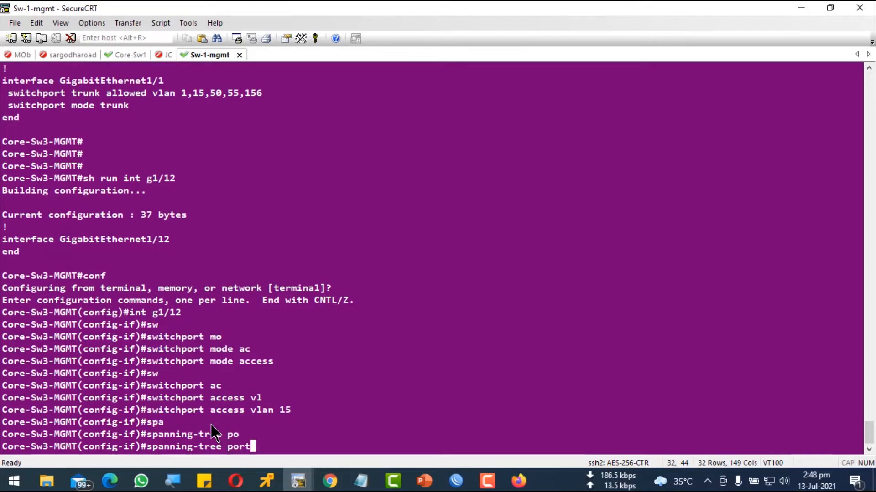
key(Tab)
key(Return)
key(Return)
key(ctrl+z)
key(Return)
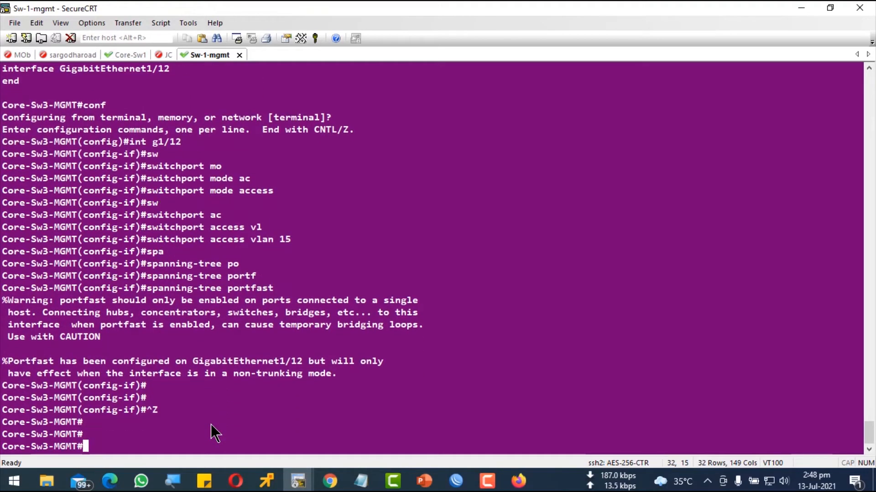
key(Return)
drag(129, 142, 351, 351)
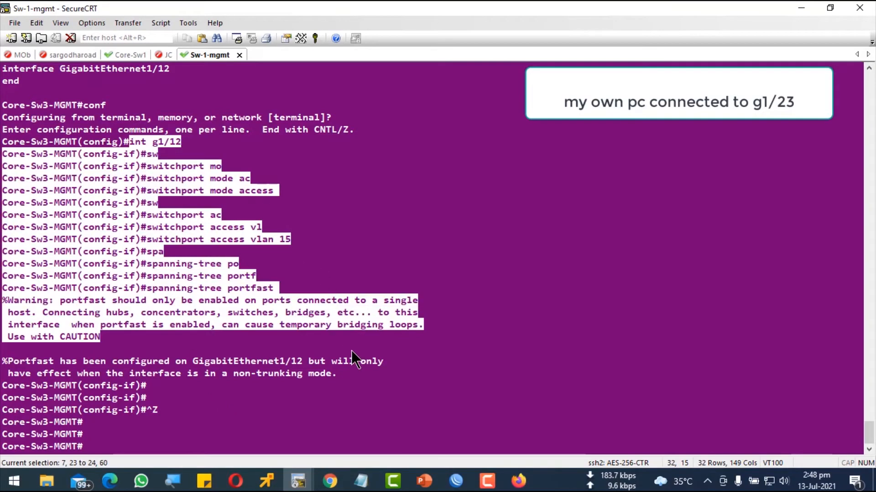
- Show the running configuration of interface g1/23 to check its current access VLAN
click(283, 420)
key(Return)
key(Return)
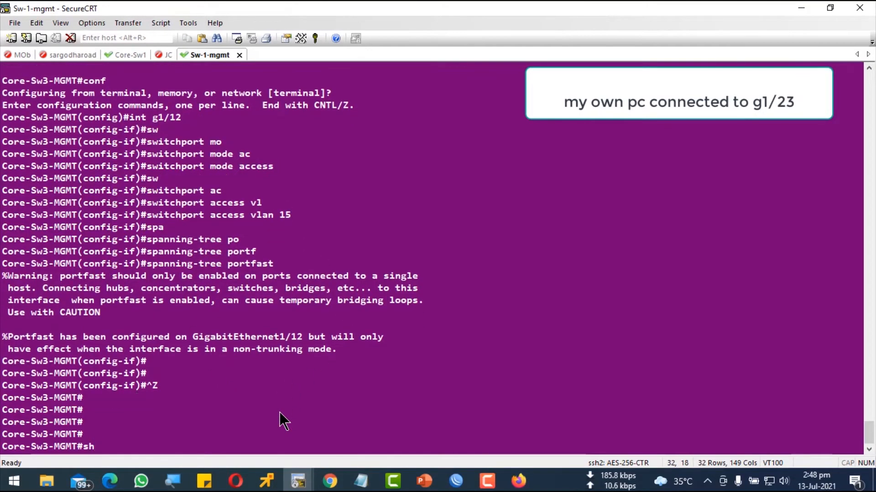
text(sh run int )
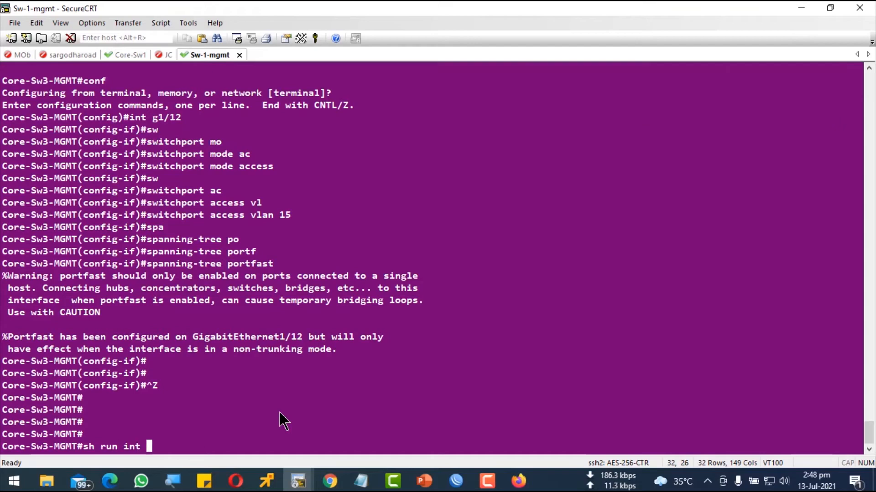
text(g1/23)
key(Return)
- Enter configuration mode for interface g1/23 and change its access VLAN to 15
text(conf)
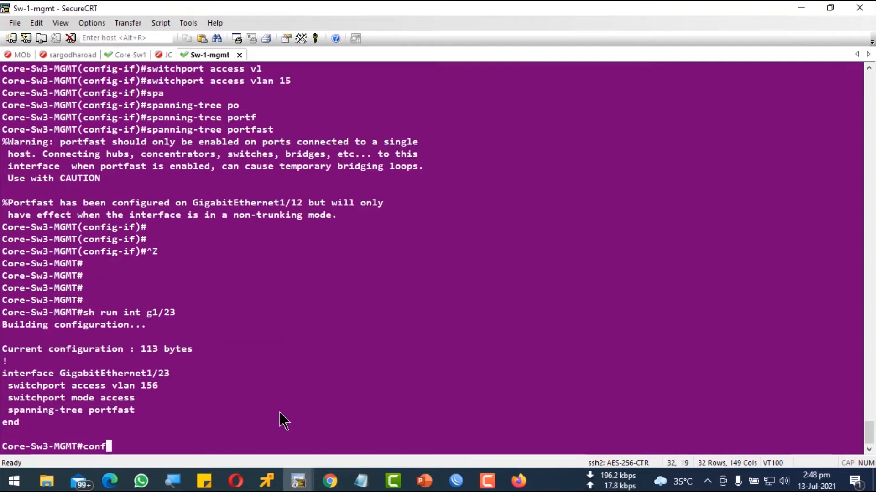
key(Return)
key(Return)
text(int g1/)
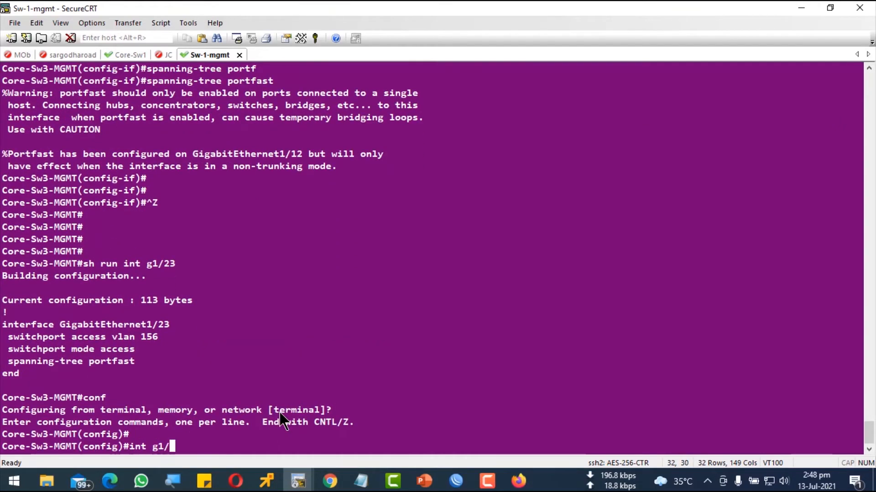
text(23)
key(Return)
text(sw)
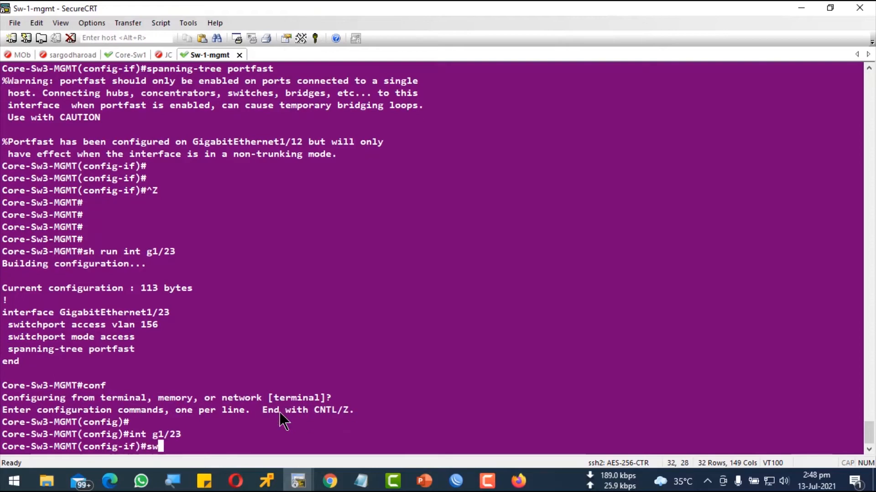
key(Tab)
text(ac)
key(Tab)
text(vl)
key(Tab)
text(12)
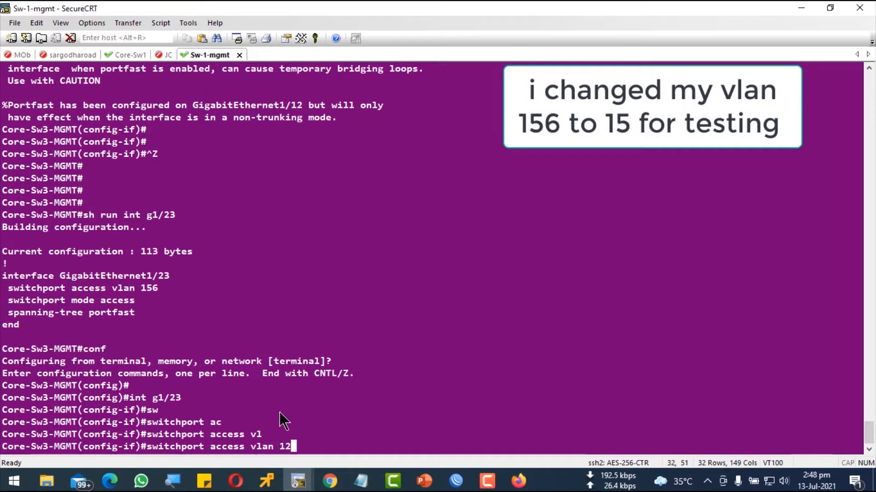
text(5)
scroll(279, 419, up, 5)
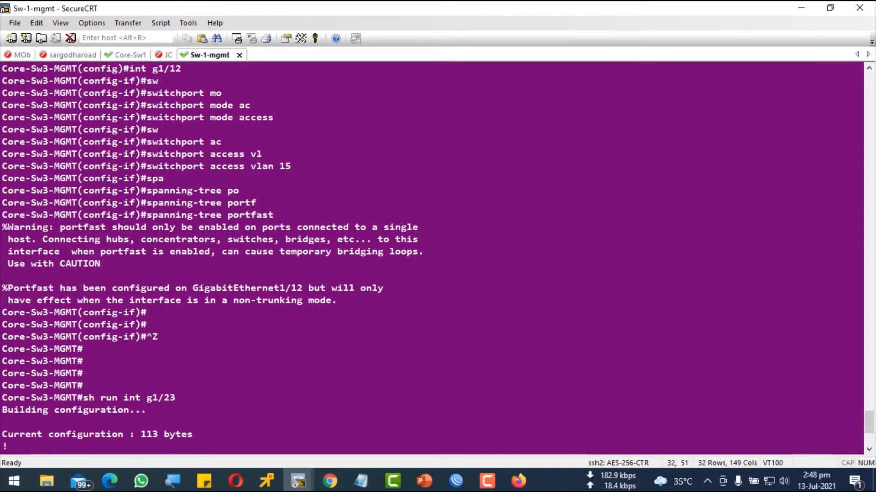
scroll(279, 420, down, 5)
key(Return)
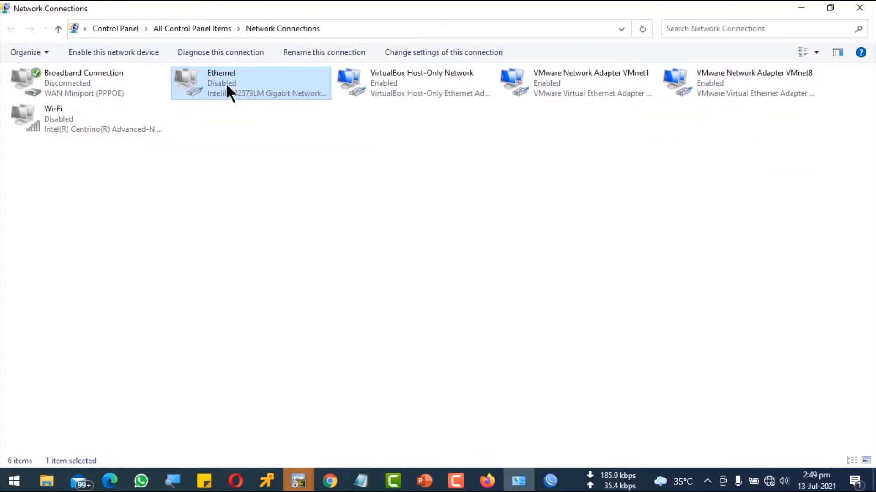
- Enable the PC's Ethernet adapter in Network Connections and check its connection details for an IPv4 address
right_click(225, 82)
click(244, 90)
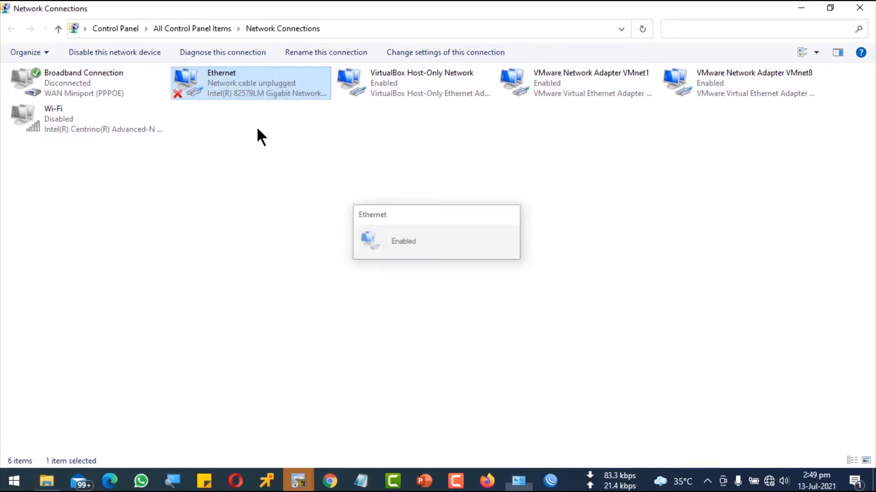
double_click(233, 89)
click(372, 231)
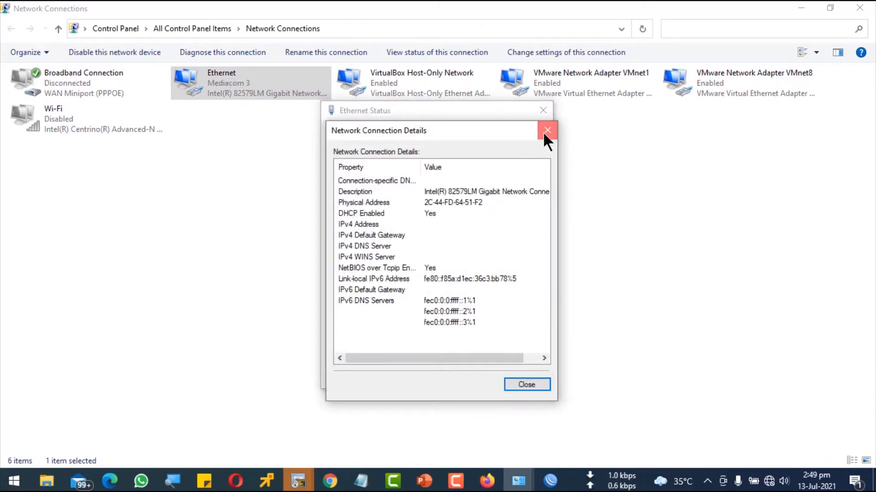
click(546, 132)
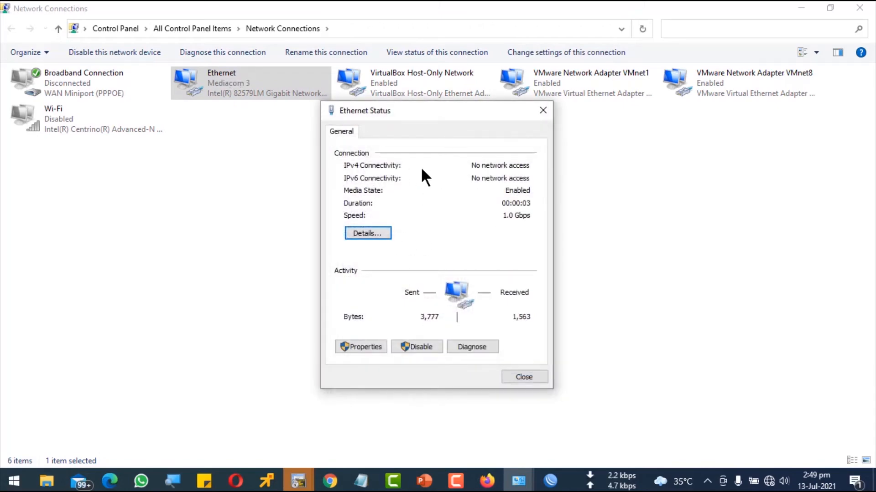
- Reopen the Ethernet connection details and examine the IPv4 address, subnet mask, lease, default gateway and DNS servers
click(368, 232)
click(460, 224)
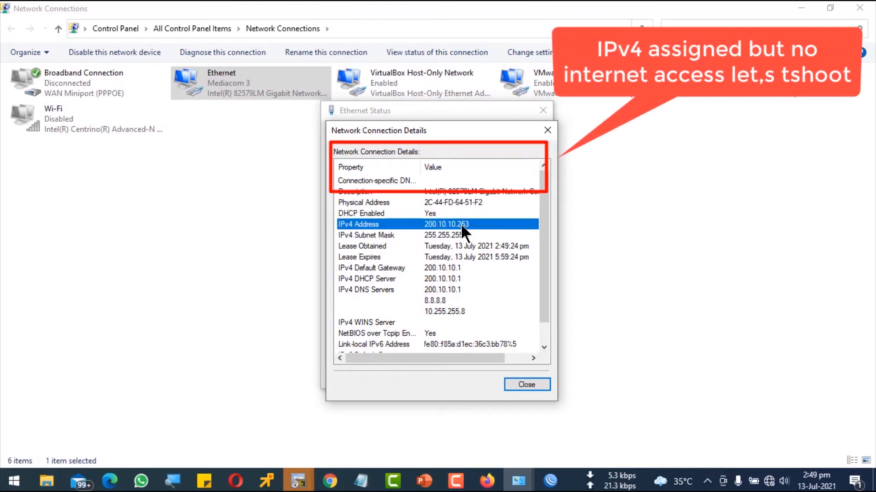
click(458, 236)
click(453, 257)
click(455, 269)
click(457, 301)
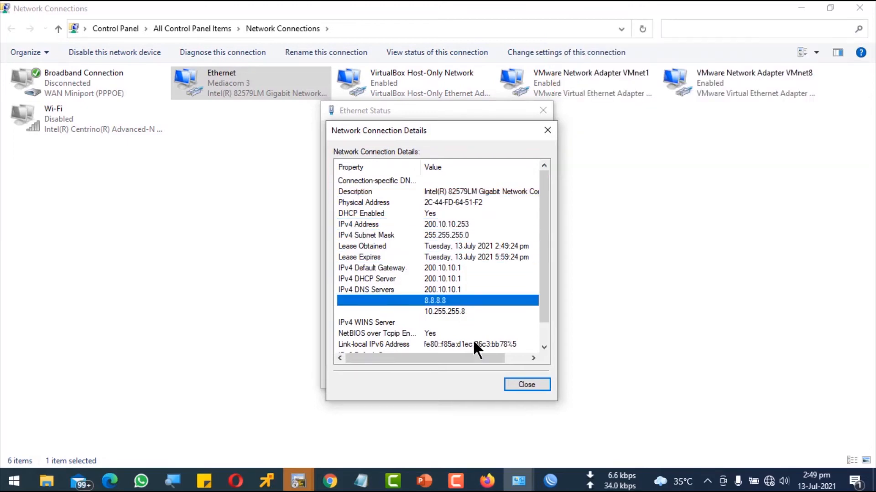
click(514, 388)
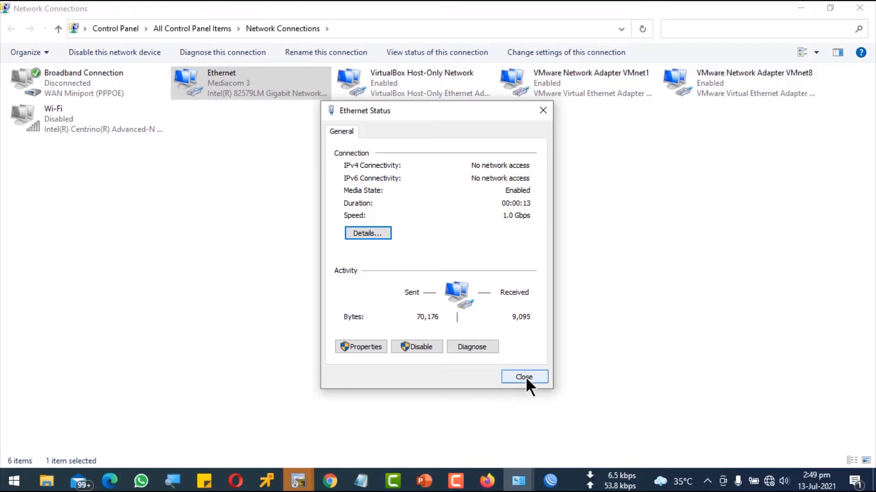
- Switch to WinBox, reconnect to the router, maximize the interface list and select pppoe-out2
click(550, 479)
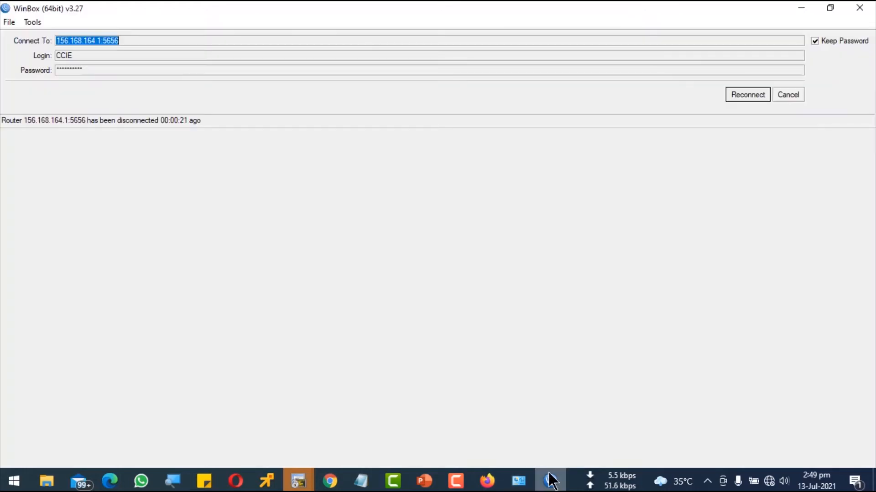
click(743, 95)
click(436, 6)
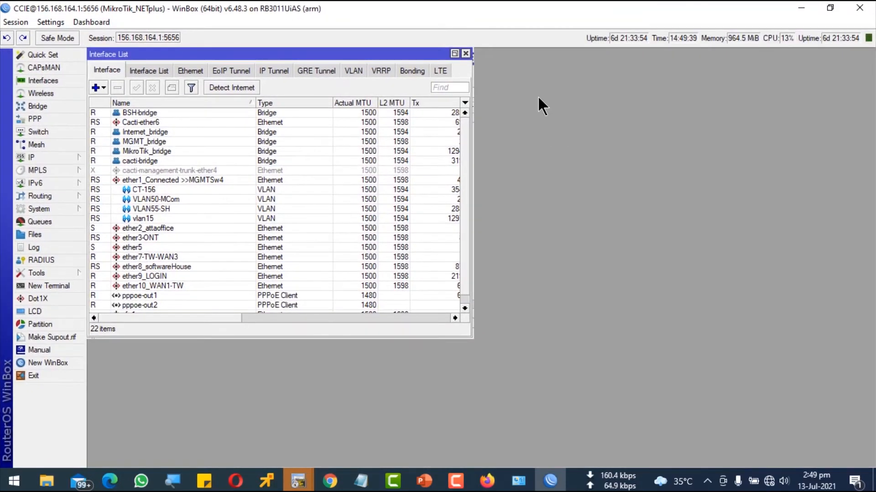
click(454, 53)
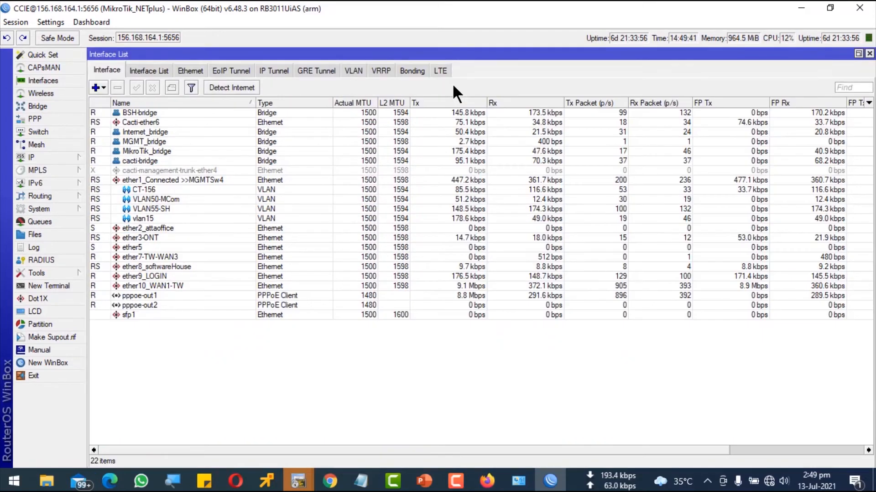
click(224, 304)
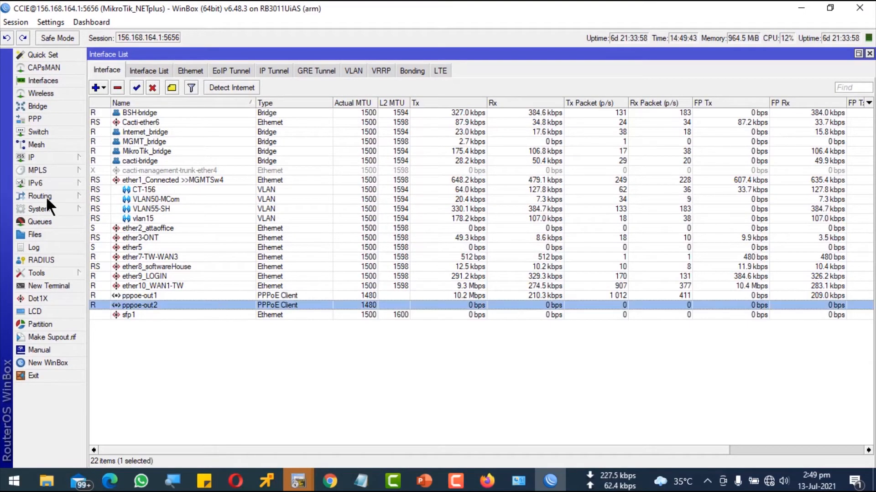
- Open the router's IP firewall and examine the existing Mangle rules
click(30, 160)
click(124, 254)
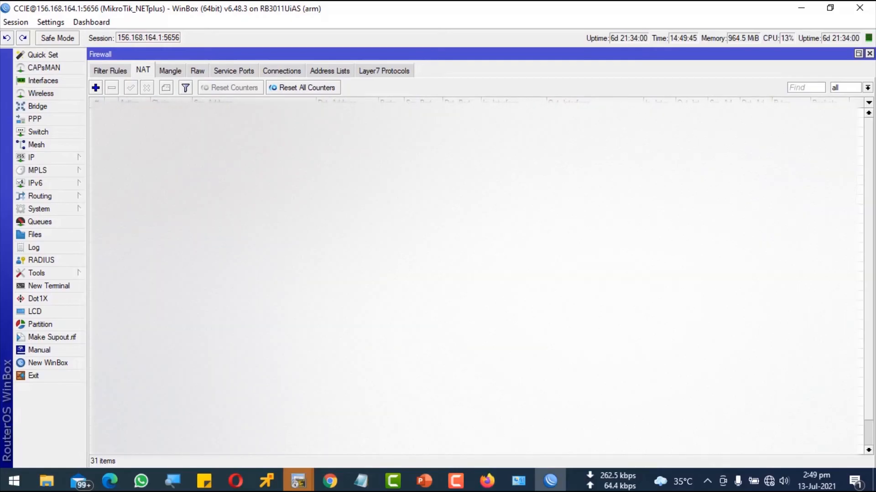
click(166, 71)
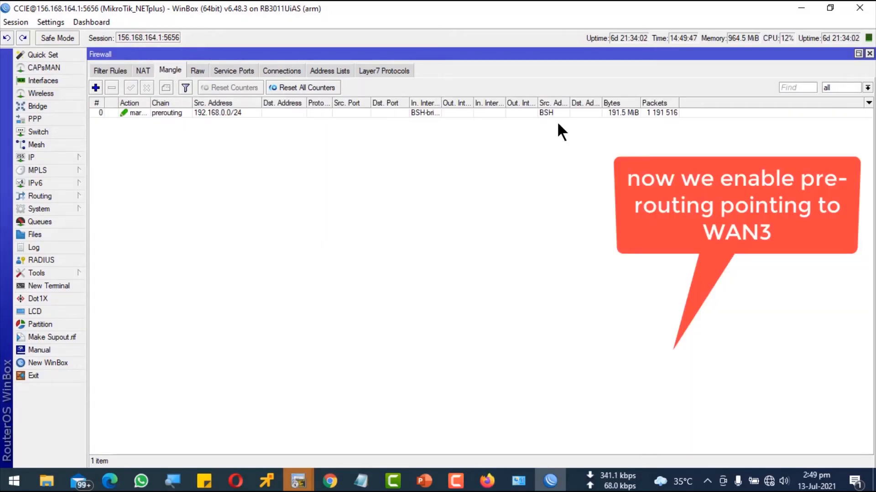
- Open the firewall address lists and filter the entries to the BSH list
click(326, 73)
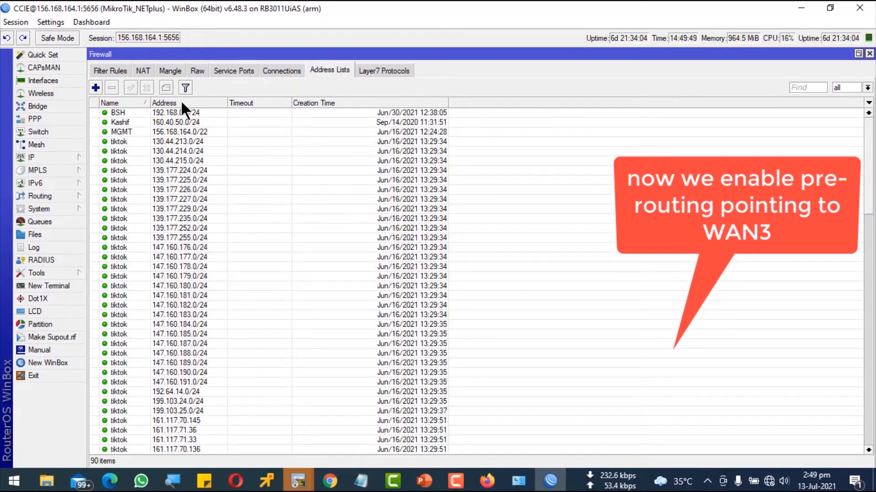
click(96, 87)
click(867, 88)
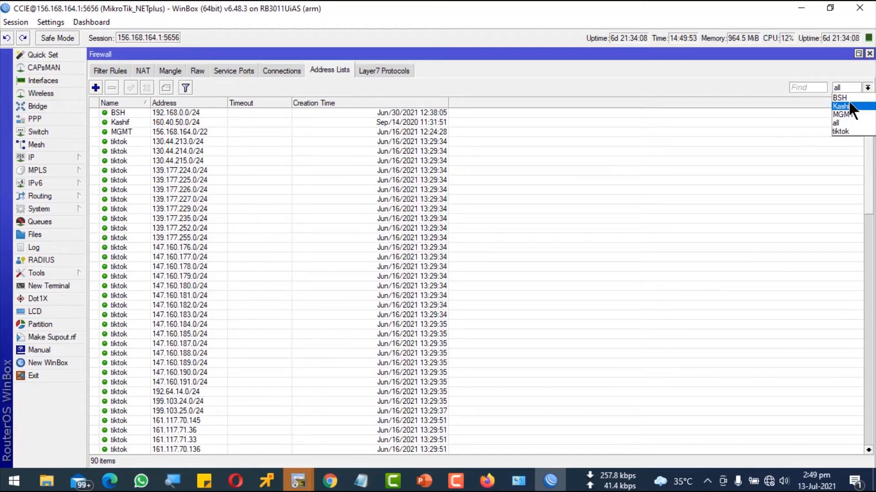
click(846, 97)
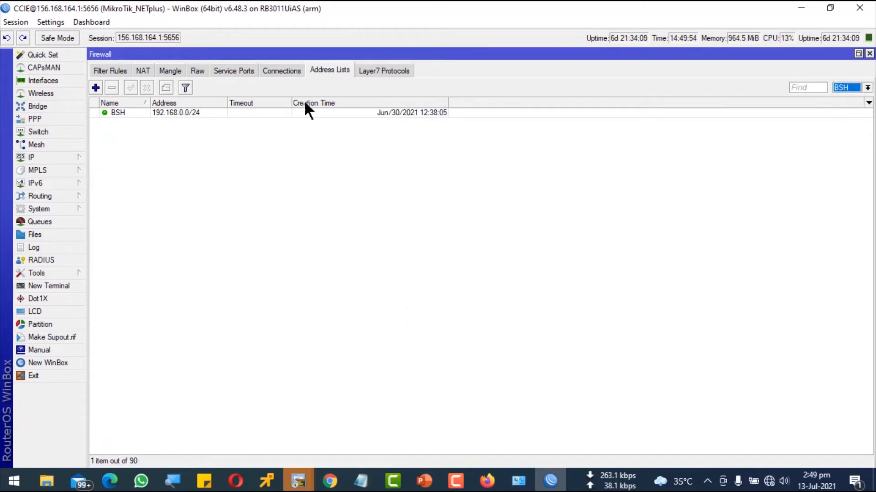
- Add a firewall address list entry named MikroTIkB with the address 200.10.10.0/24
click(96, 88)
text(M)
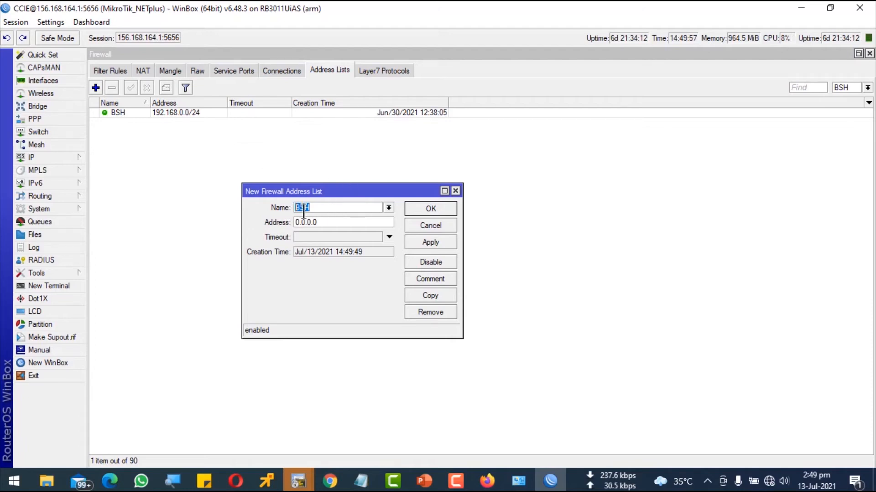
text(ikroT)
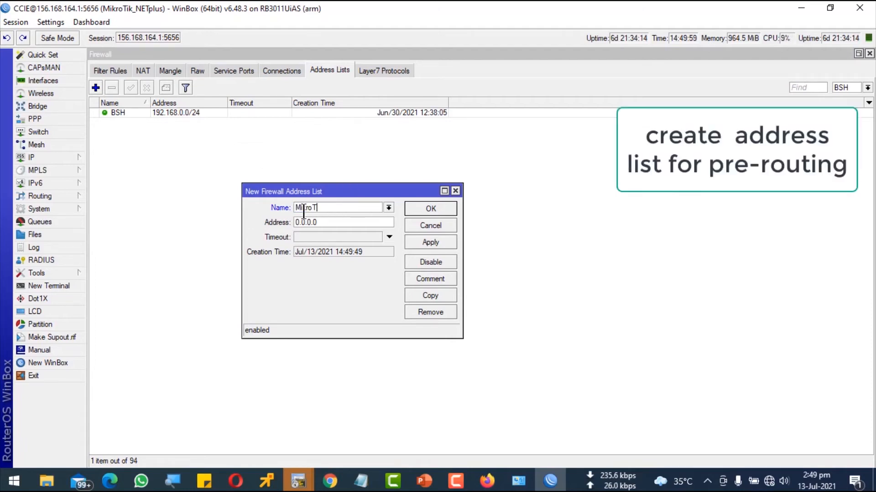
text(ikB)
key(Tab)
text(20)
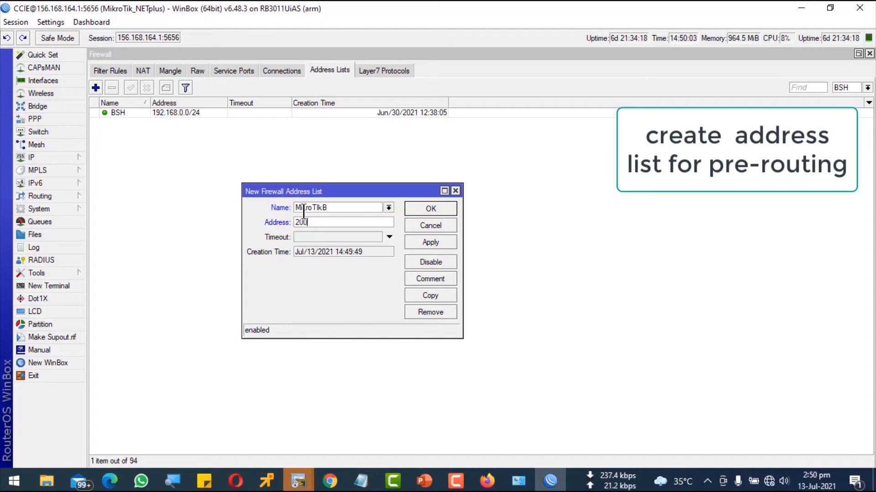
text(0.10.10.0)
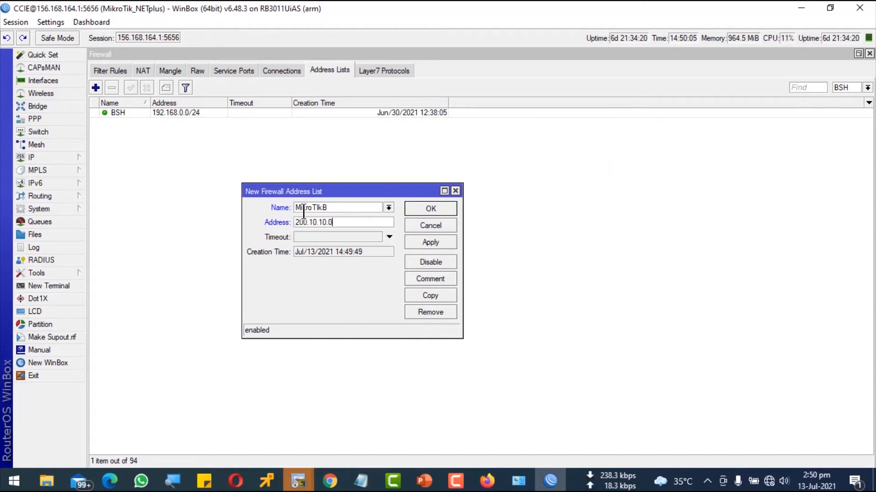
text(/24)
click(429, 209)
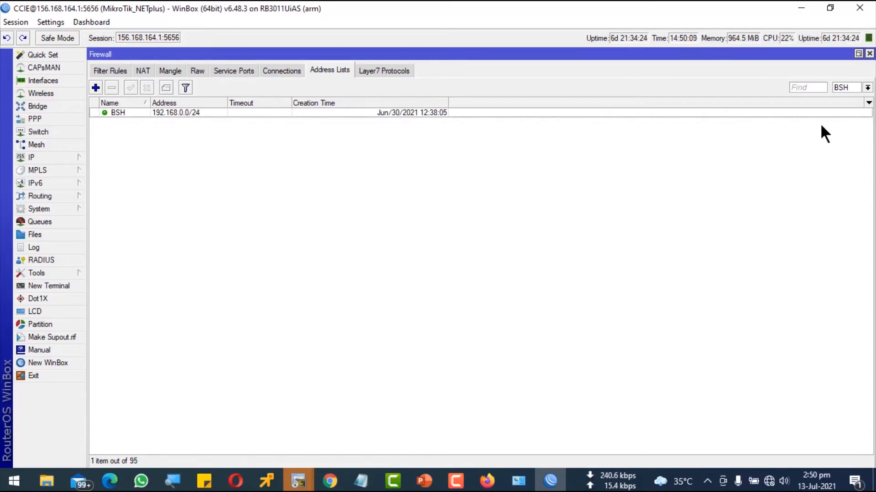
- Filter the firewall address lists to MikroTIkB and select its entry
click(867, 87)
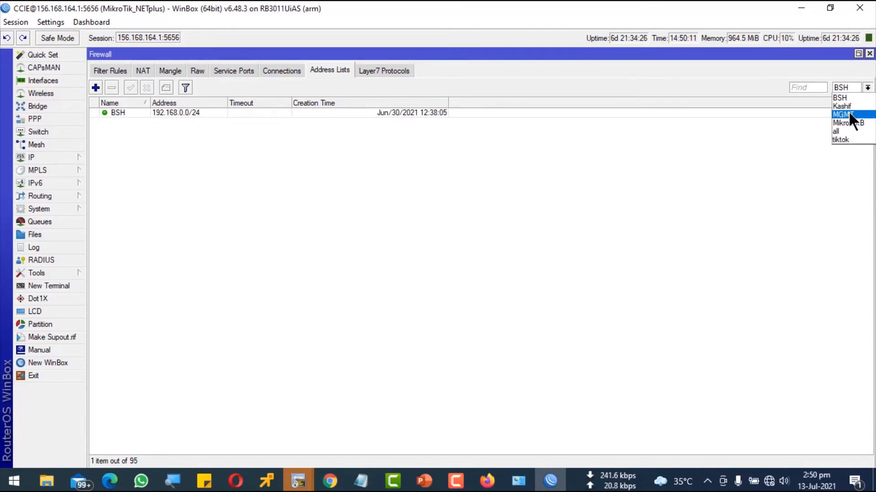
click(849, 123)
click(222, 113)
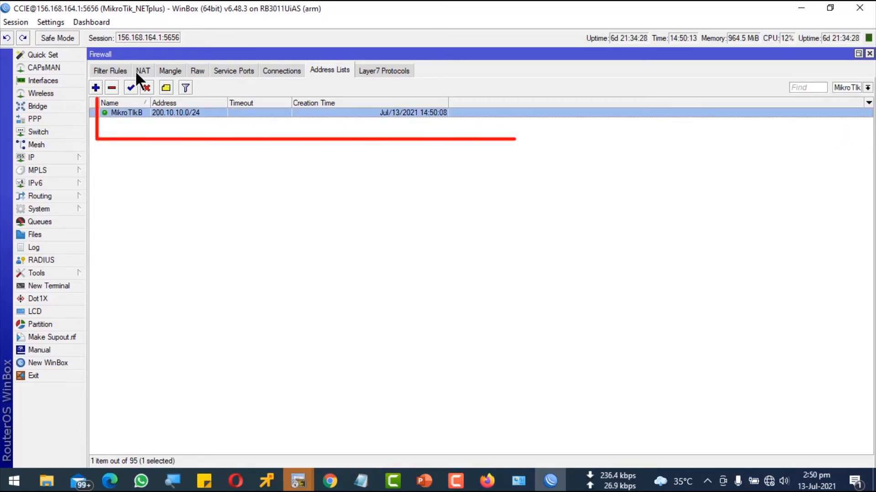
- Start a prerouting Mangle rule with source address 200.10.10.0/24, in-interface MikroTik_bridge and source address list MikroTIkB
click(112, 69)
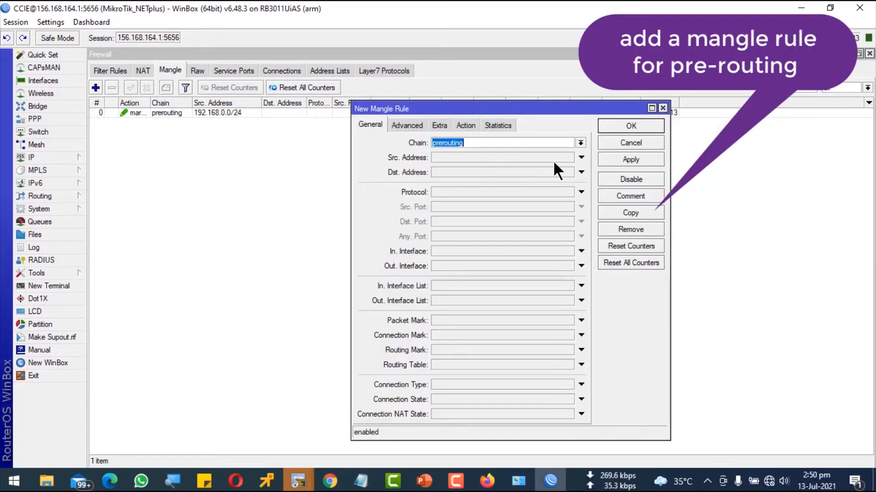
click(580, 157)
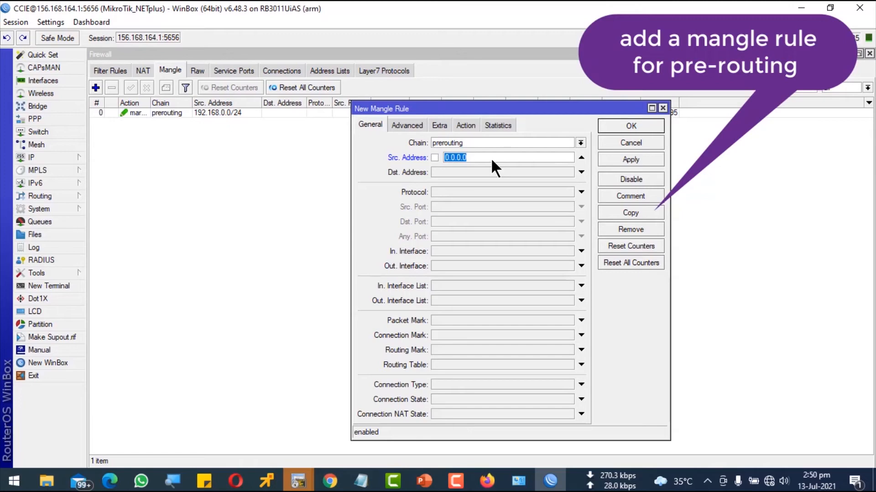
text(200.10.10.)
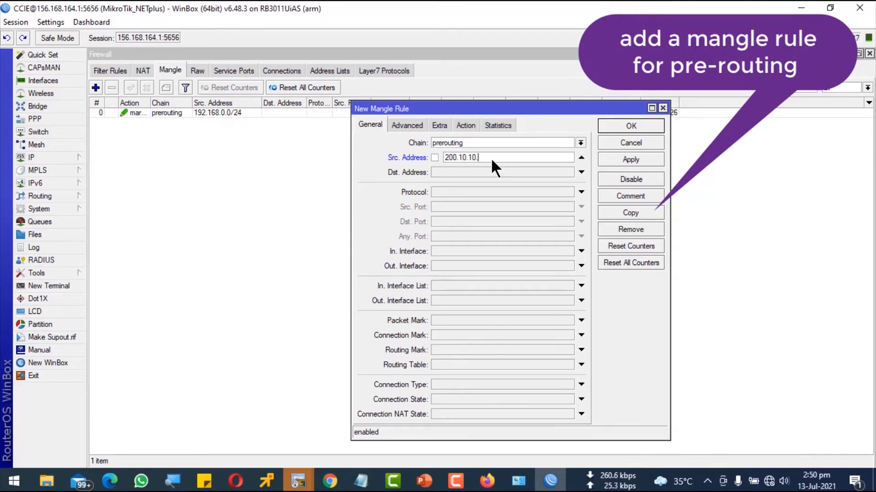
text(0/24)
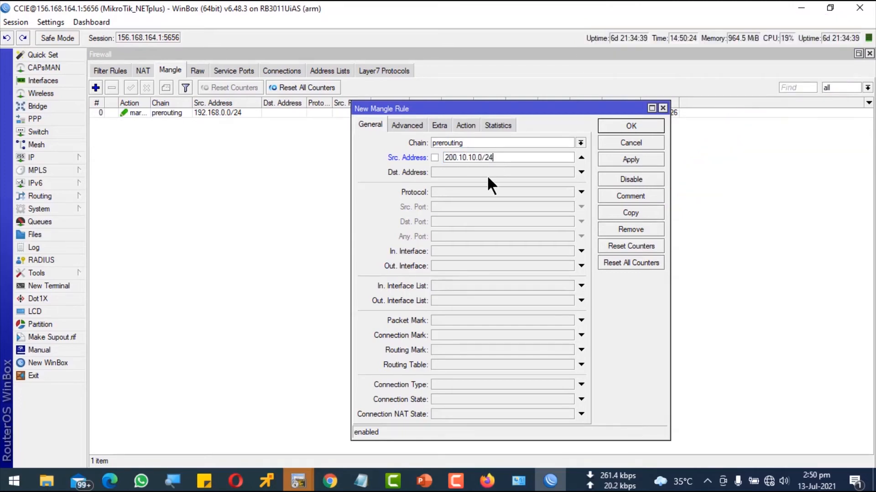
click(407, 125)
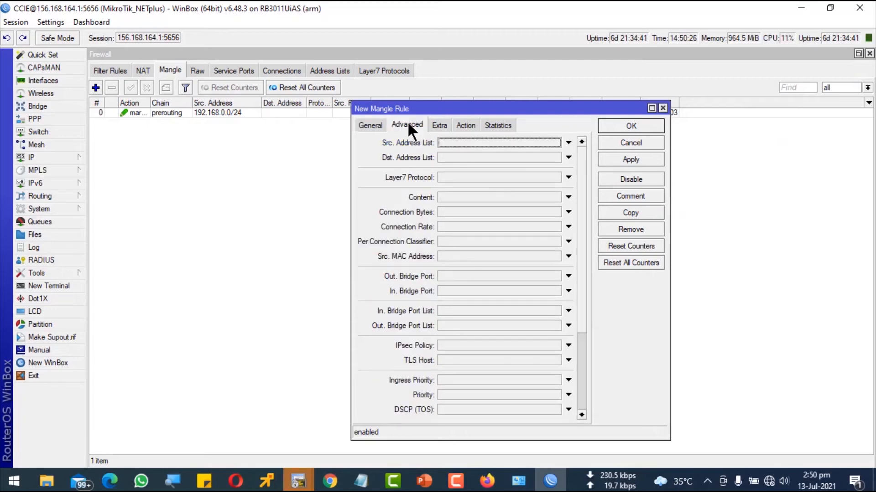
click(568, 143)
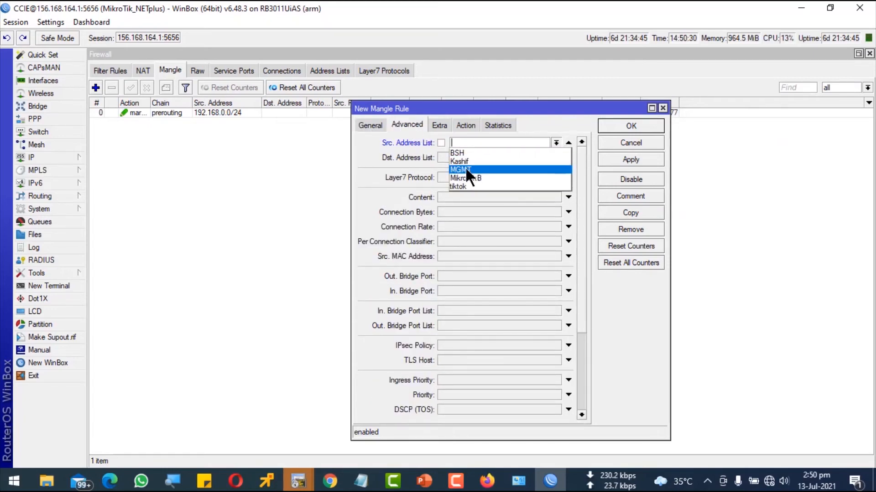
click(459, 175)
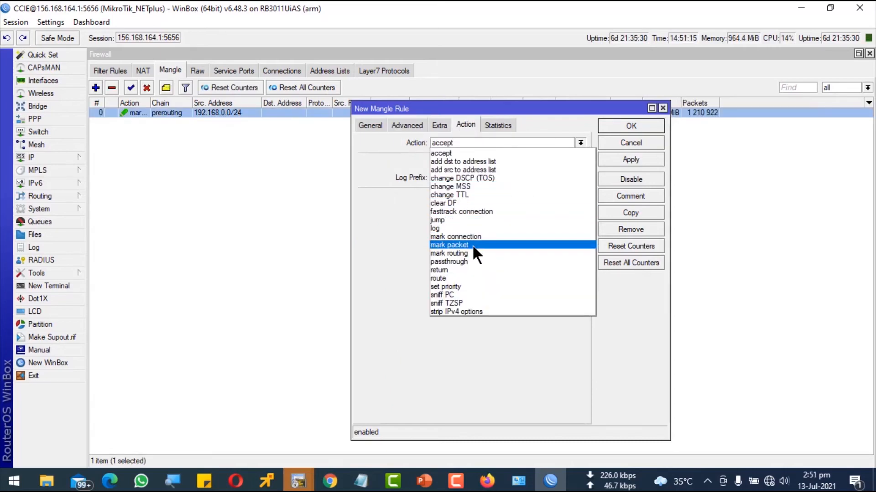
- Set the Mangle rule's action to mark routing with new routing mark MKTBRIDGE and save the rule
click(463, 254)
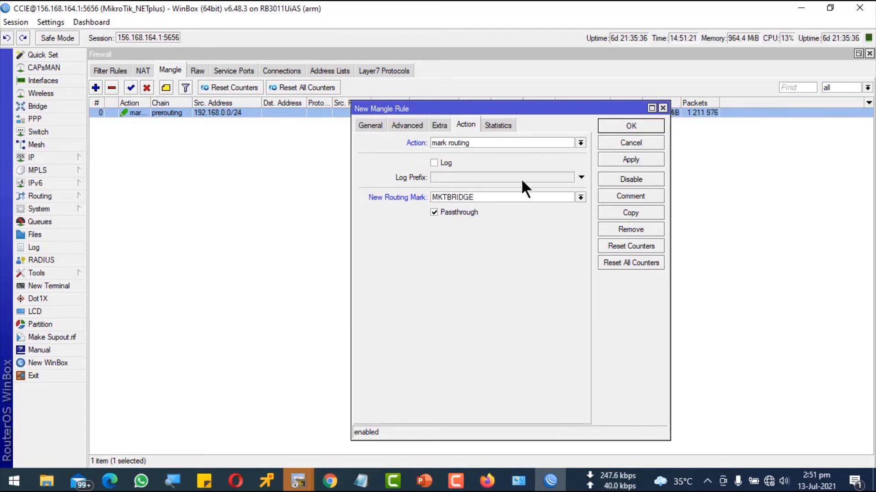
click(634, 159)
click(637, 123)
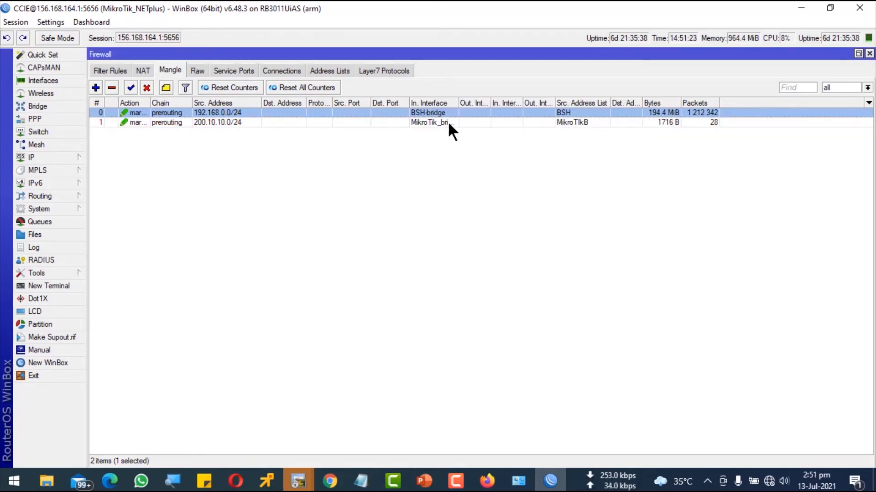
- Reopen the Mangle rule for 200.10.10.0/24 and review its action, source address list, source address and in-interface
double_click(442, 121)
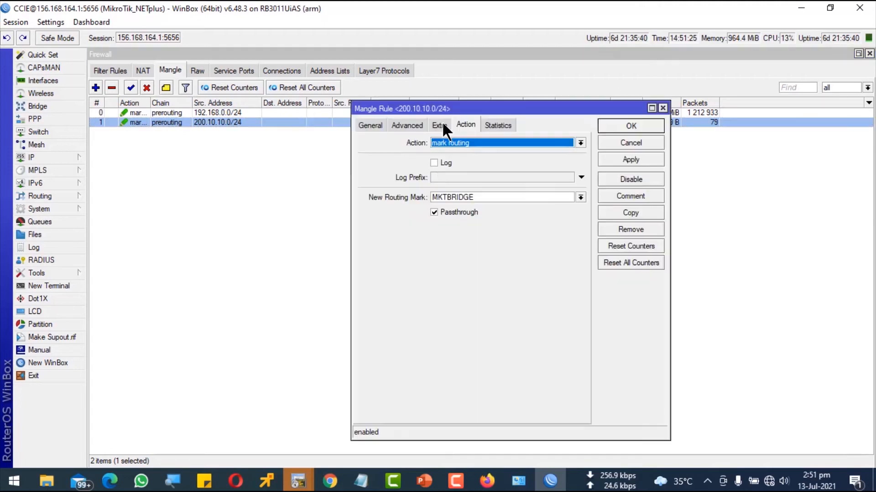
click(440, 124)
click(407, 124)
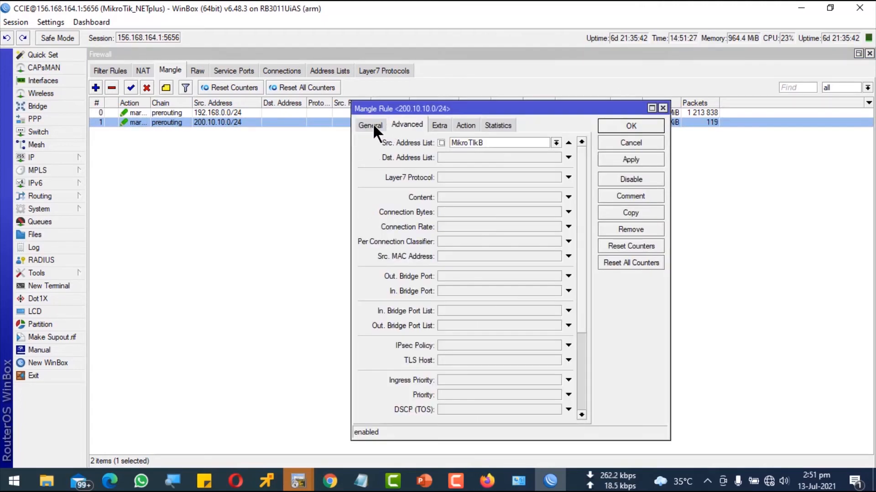
click(373, 125)
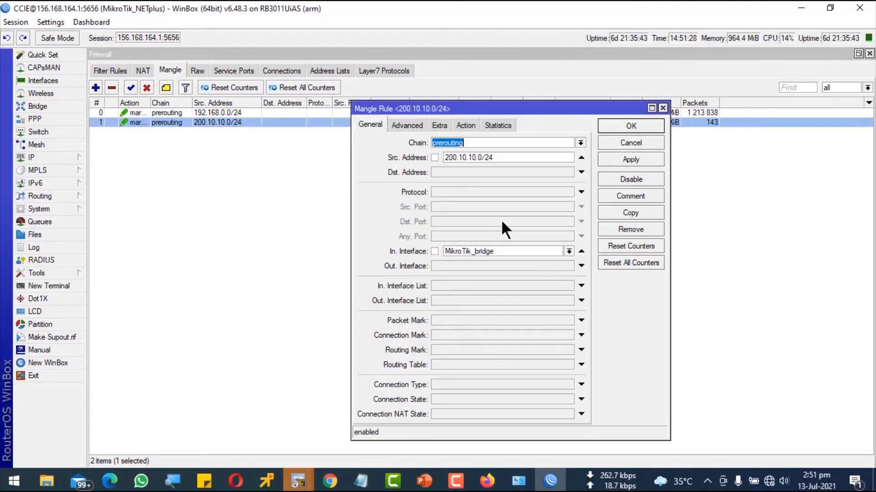
click(630, 124)
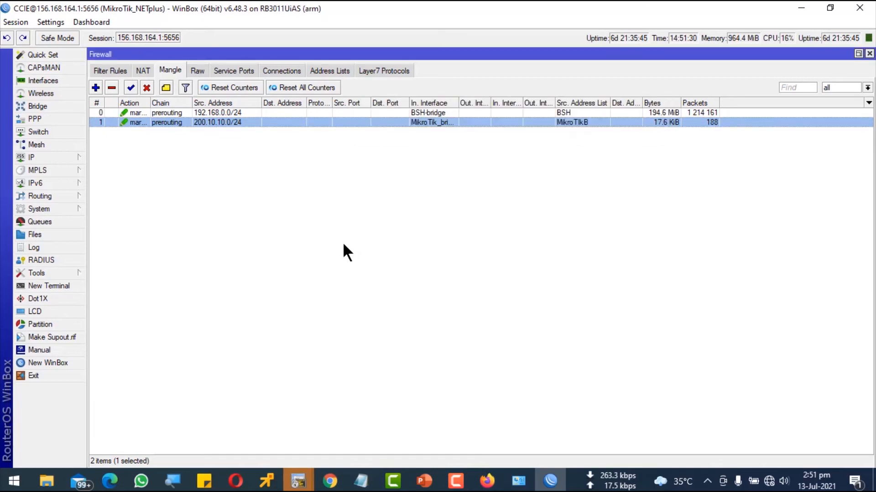
- Open the router's IP route list and disable the unmarked static default route with the unknown gateway
click(57, 158)
click(113, 345)
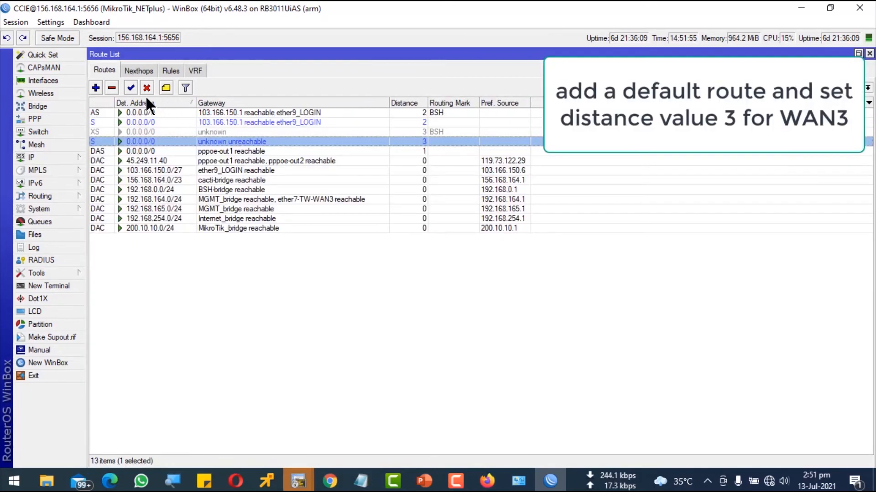
click(145, 89)
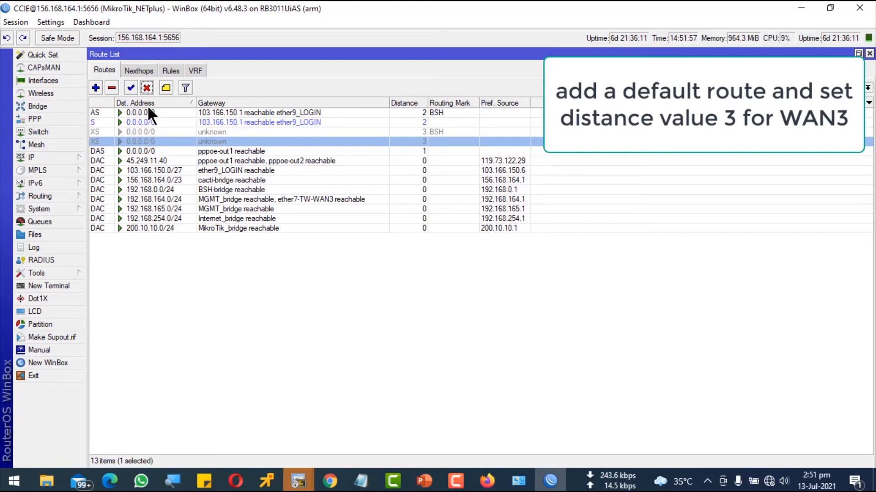
- Add a default route 0.0.0.0/0 through gateway pppoe-out2 with ping gateway checking and distance 3
click(95, 88)
key(Tab)
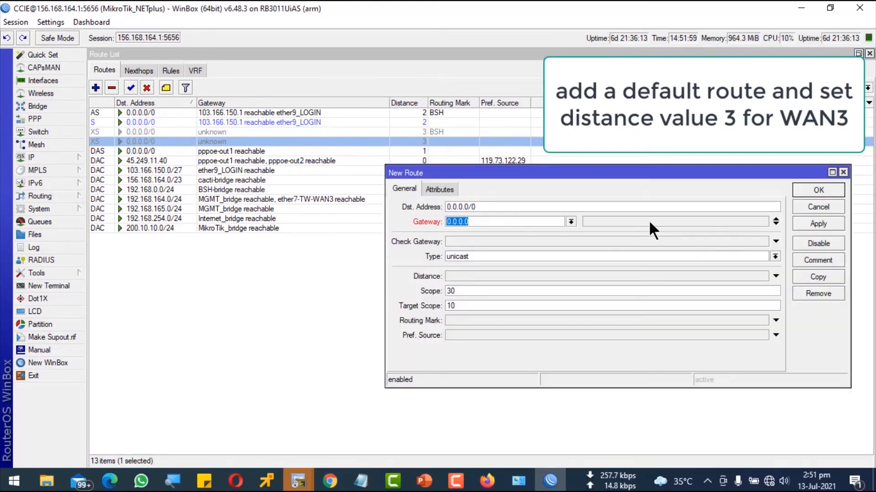
click(570, 221)
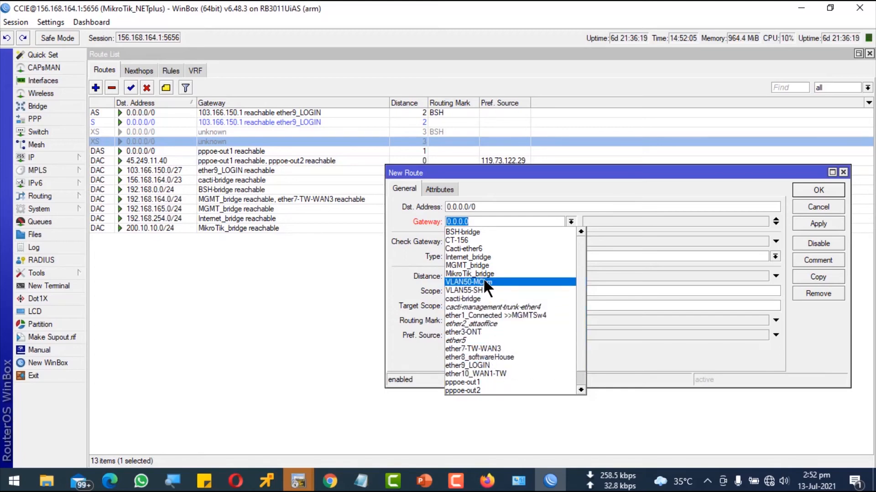
click(480, 390)
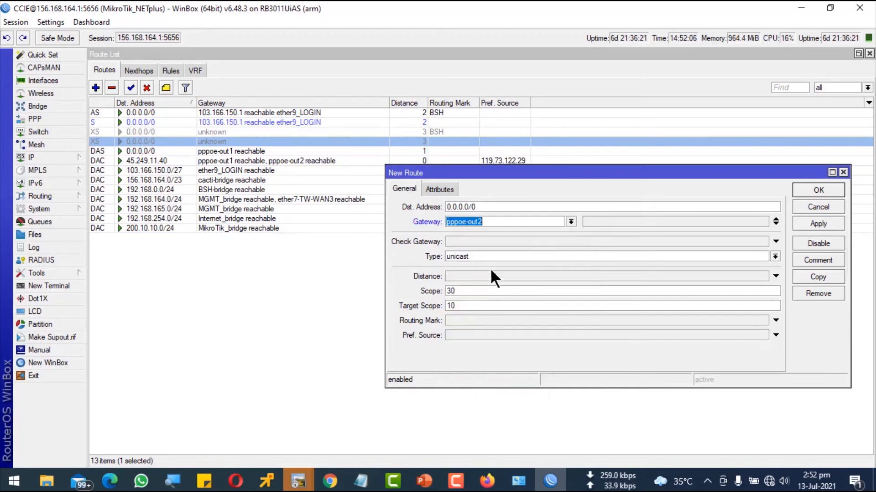
click(478, 241)
click(463, 277)
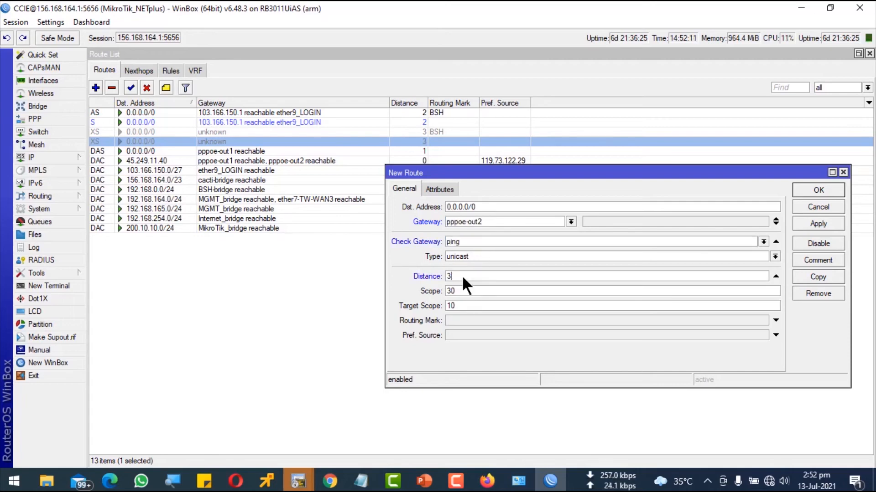
click(812, 225)
- Copy the pppoe-out2 default route, set the copy's routing mark to MKTBRIDGE, and save both routes
click(817, 277)
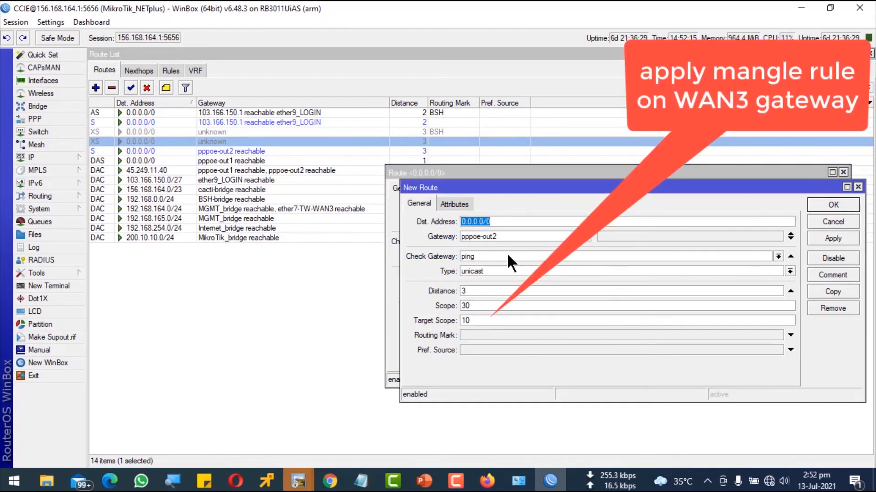
click(488, 336)
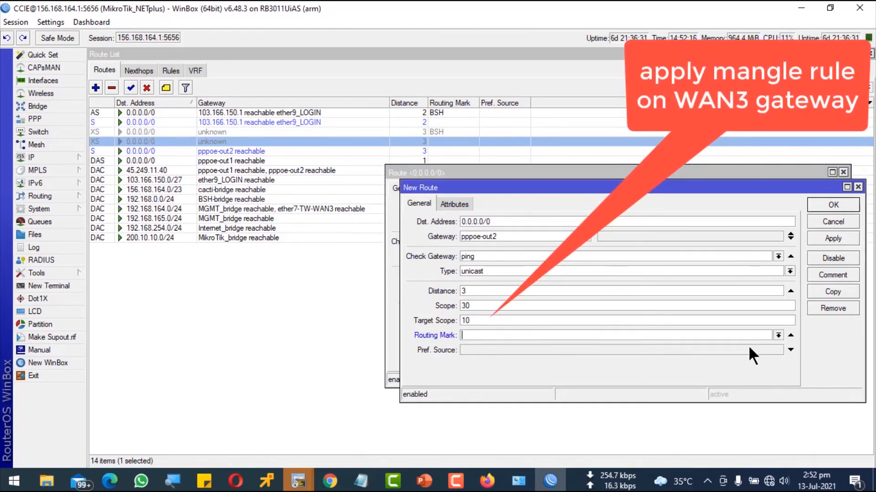
click(777, 335)
click(551, 361)
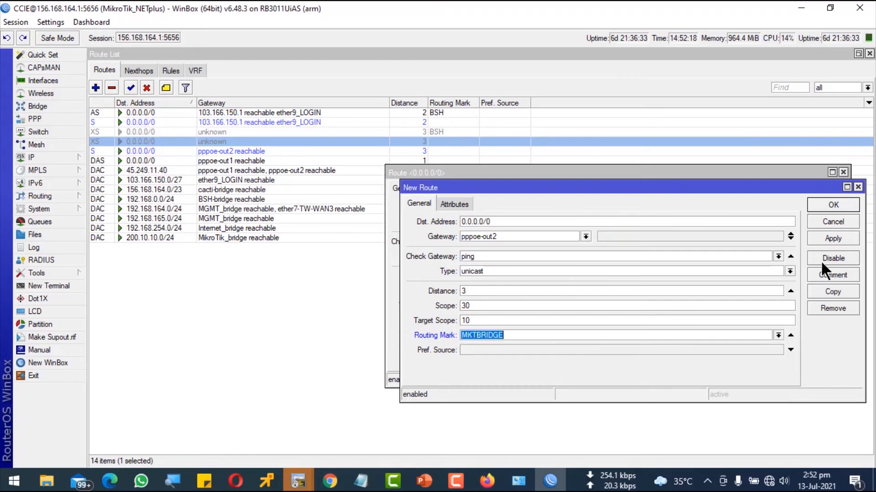
click(832, 236)
click(833, 203)
click(826, 187)
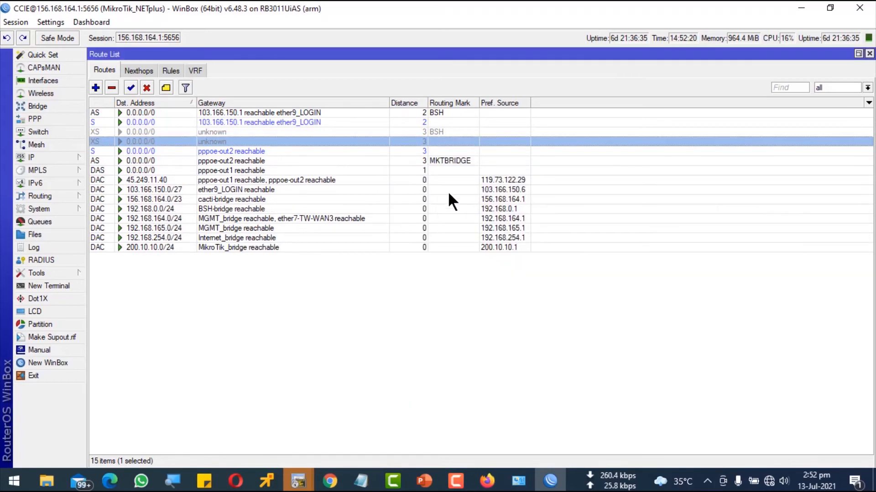
- Reopen the default route marked MKTBRIDGE and review its gateway, distance and routing mark
click(377, 159)
double_click(367, 159)
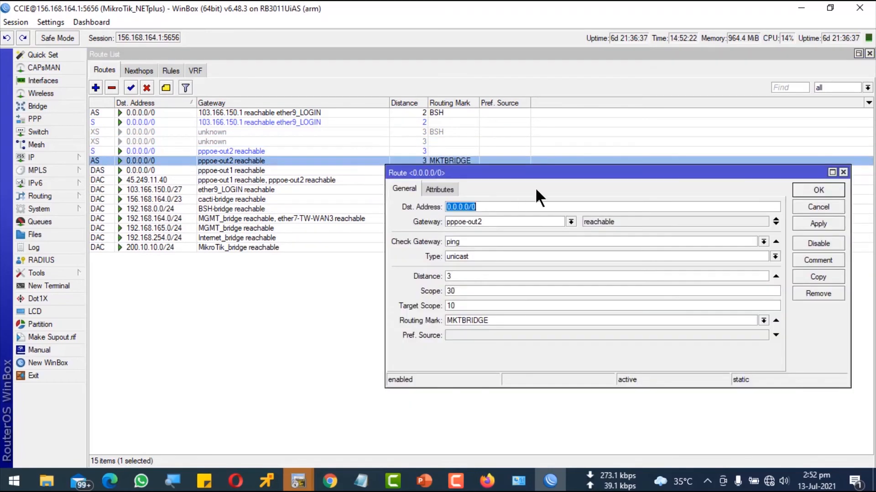
click(825, 187)
- Show the router's interface list and check the PC's IPv4 settings in the Ethernet connection details
click(29, 83)
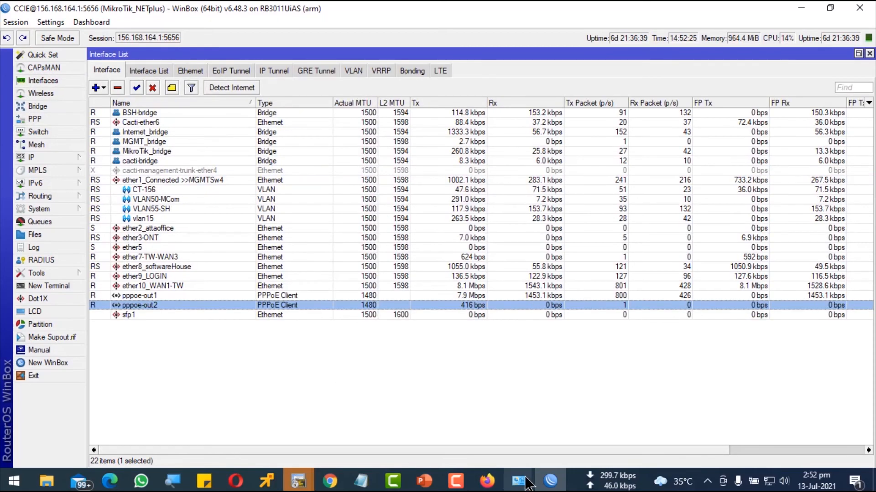
mouse_move(518, 481)
click(567, 424)
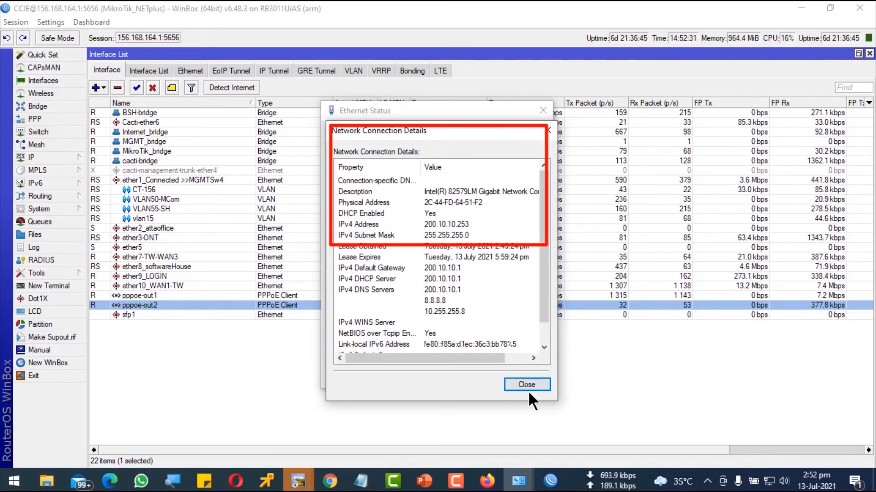
click(527, 390)
click(524, 376)
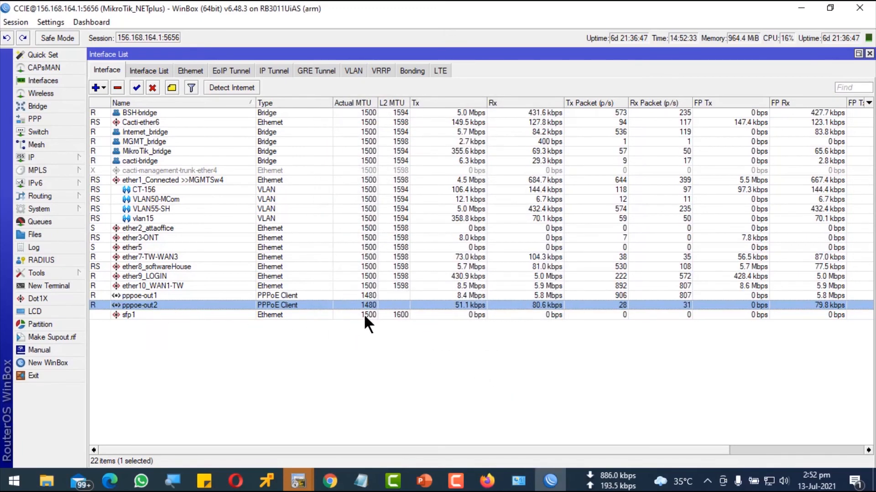
- Switch to Firefox and start an internet speed test on speedtest.net
click(387, 287)
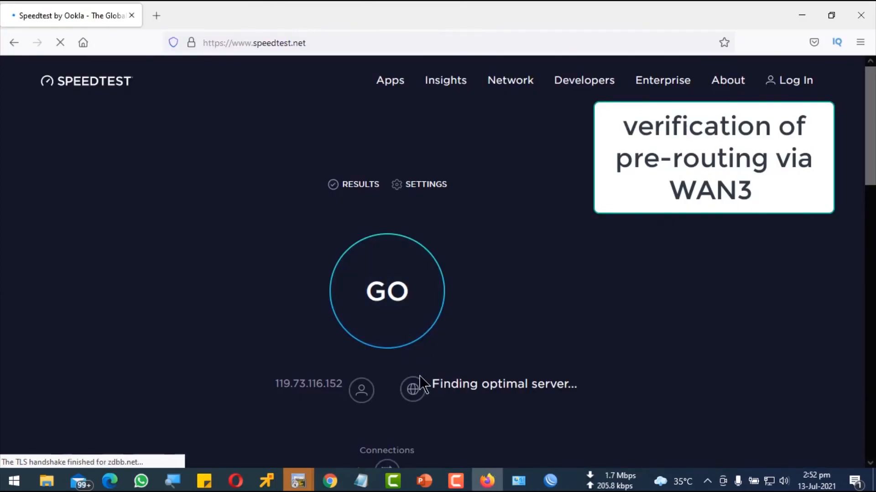
scroll(511, 387, down, 6)
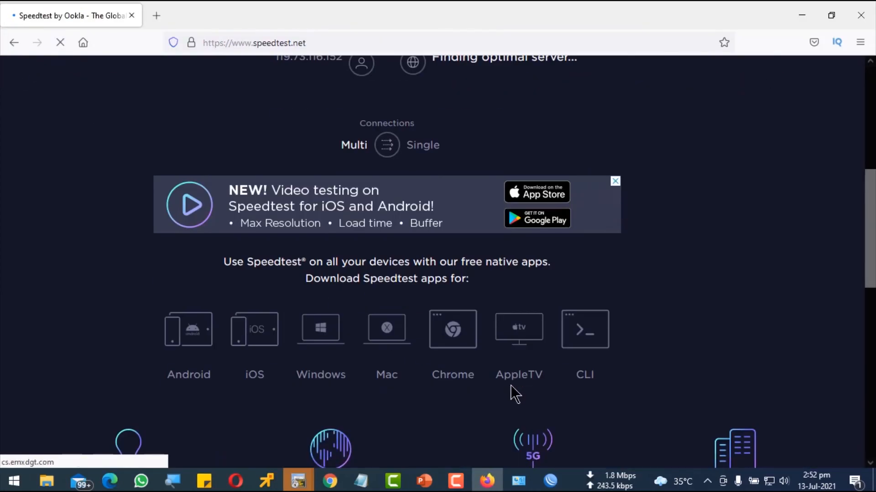
scroll(511, 384, up, 5)
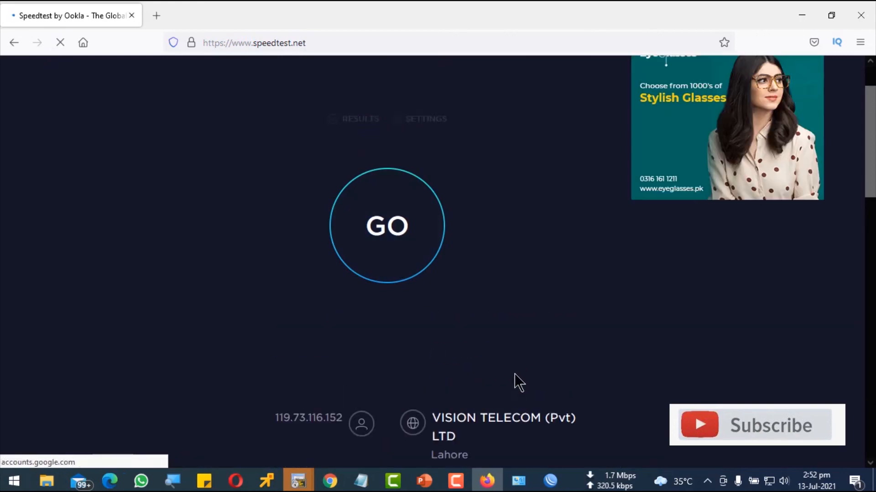
click(386, 226)
- Switch to WinBox and compare the live traffic of MikroTik_bridge and pppoe-out2 with the running download test in Firefox
mouse_move(543, 481)
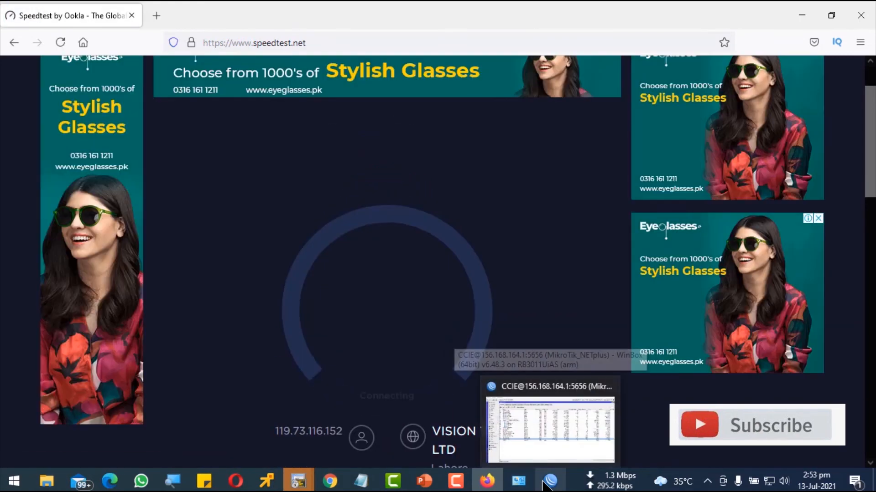
click(543, 482)
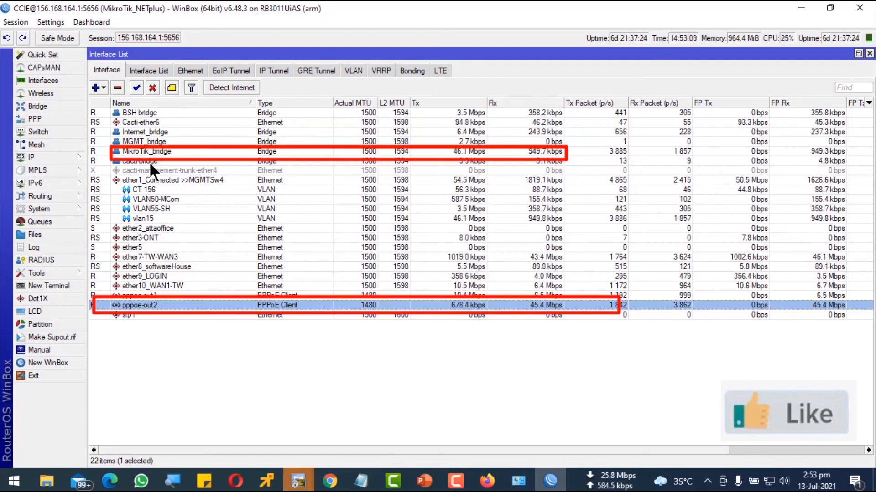
click(490, 486)
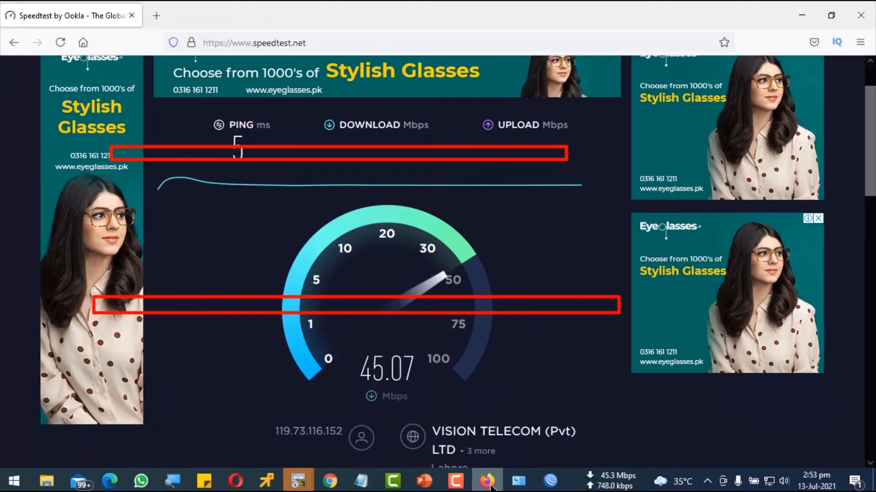
click(491, 485)
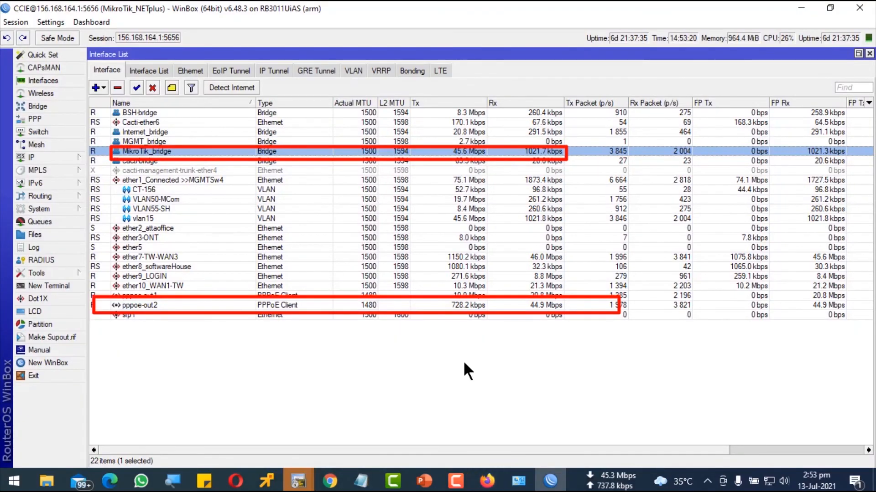
click(431, 307)
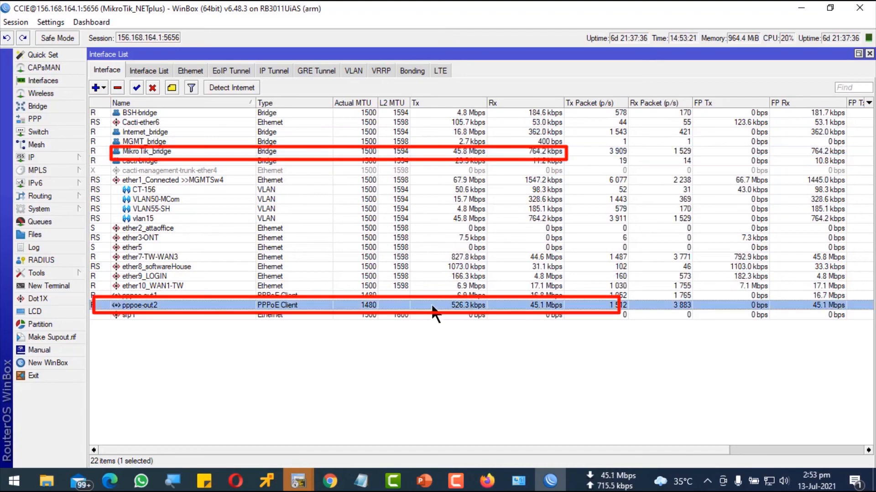
click(169, 152)
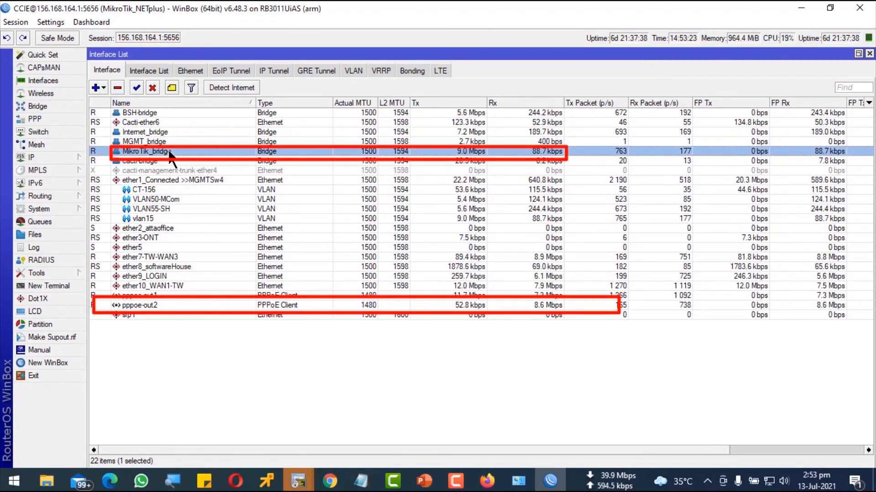
- Check the upload test in Firefox against the live traffic of MikroTik_bridge and pppoe-out2 in WinBox
click(487, 485)
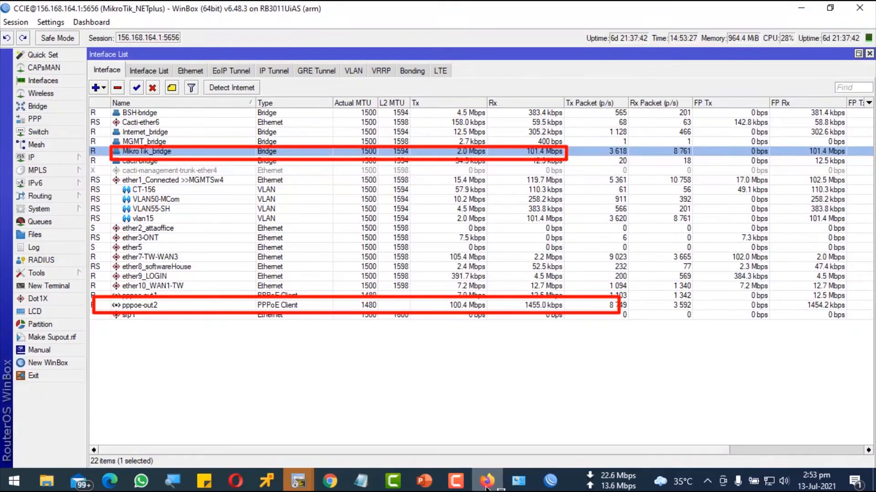
click(486, 484)
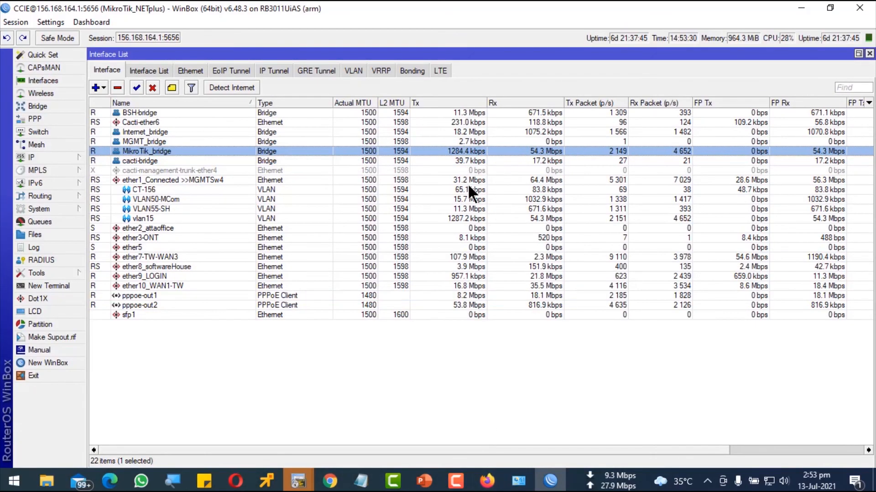
click(459, 304)
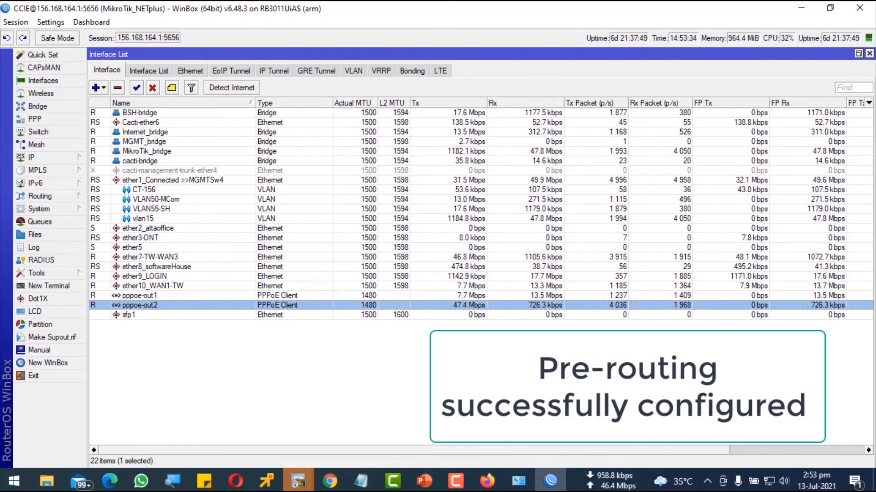